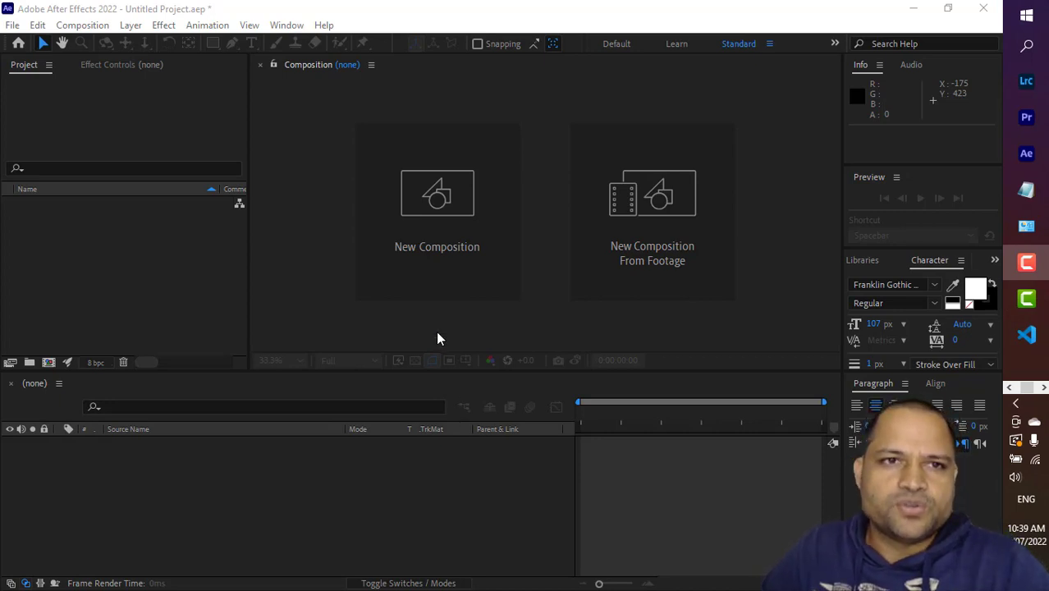
Step: Create a 1920 x 1080 composition with the HDTV 1080 29.97 preset and a duration of 0;00;05;02
{"action": "left_click", "coordinate": [170, 129]}
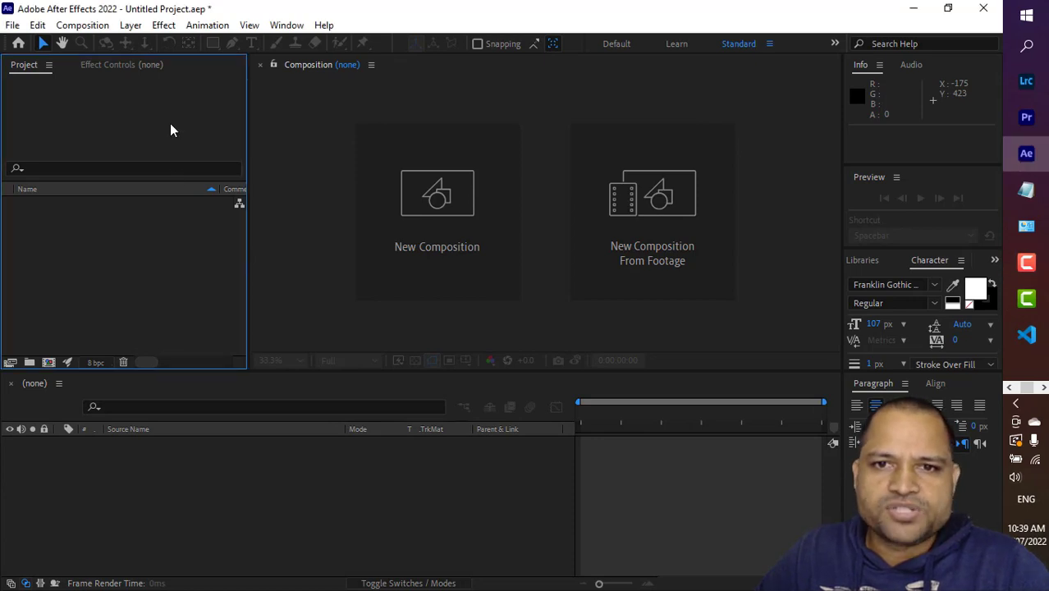
{"action": "left_click", "coordinate": [421, 169]}
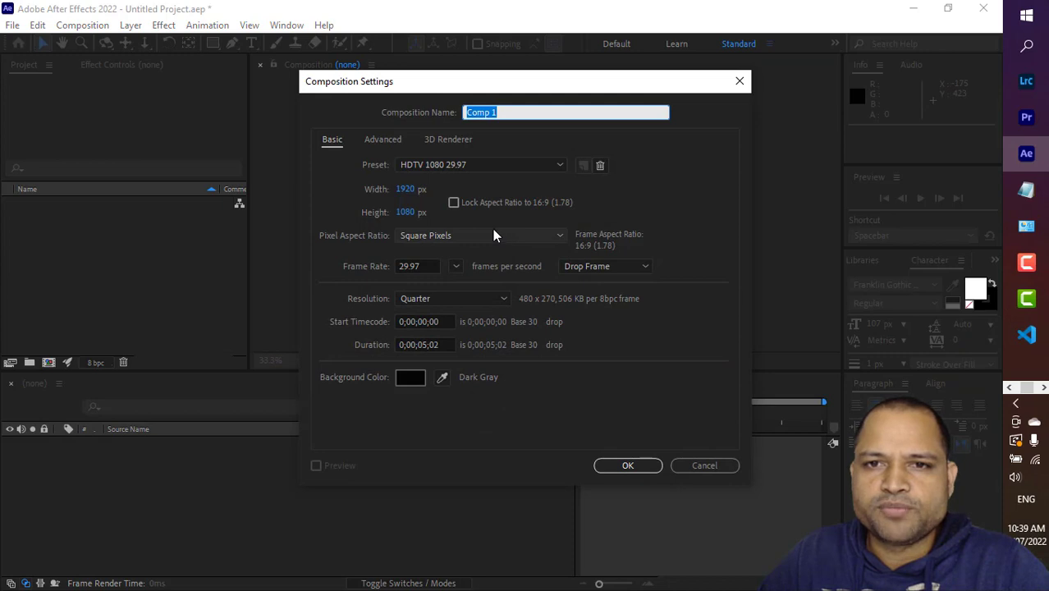
{"action": "left_click", "coordinate": [643, 466]}
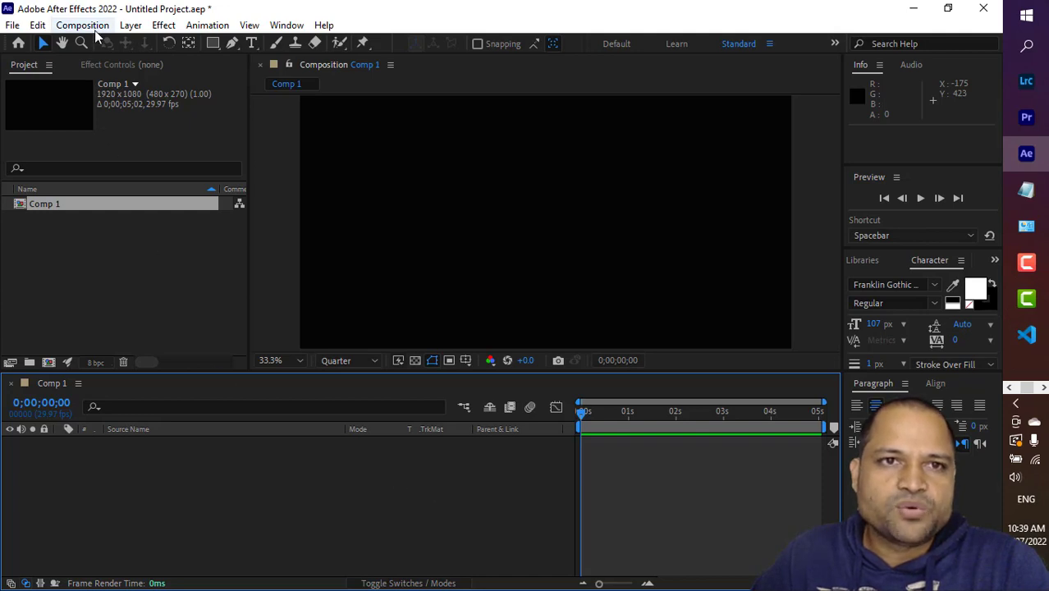
Step: Add a new text layer reading "dsdsdsd" in the centre of the composition
{"action": "left_click", "coordinate": [129, 25]}
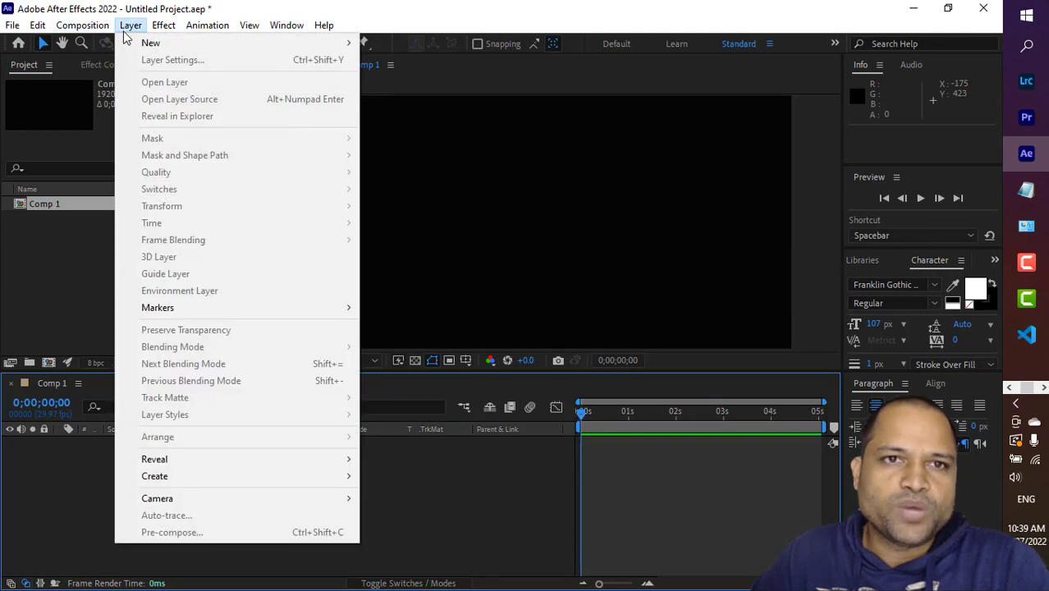
{"action": "mouse_move", "coordinate": [181, 46]}
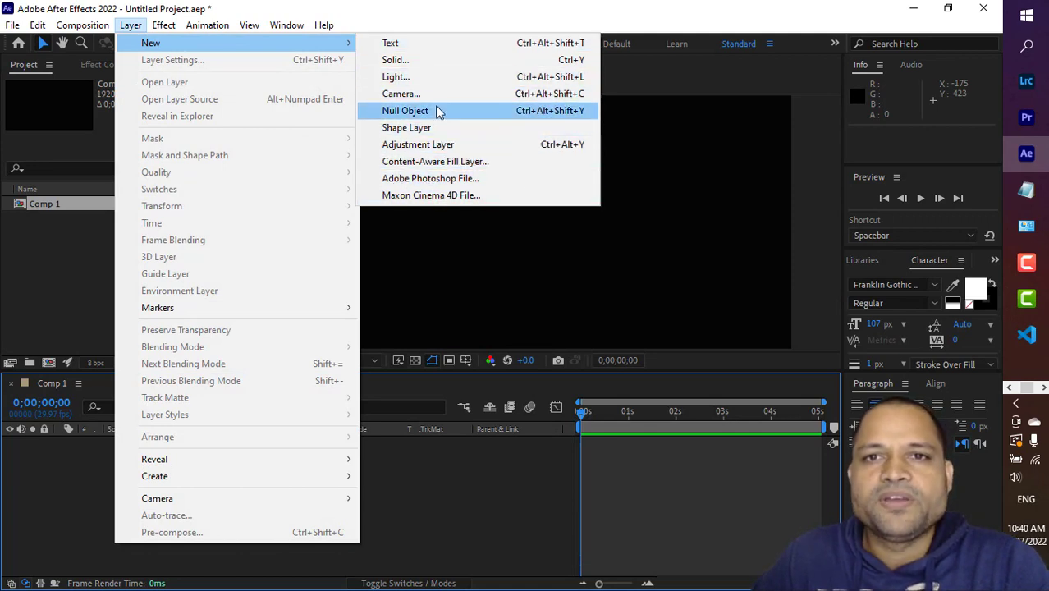
{"action": "left_click", "coordinate": [413, 45]}
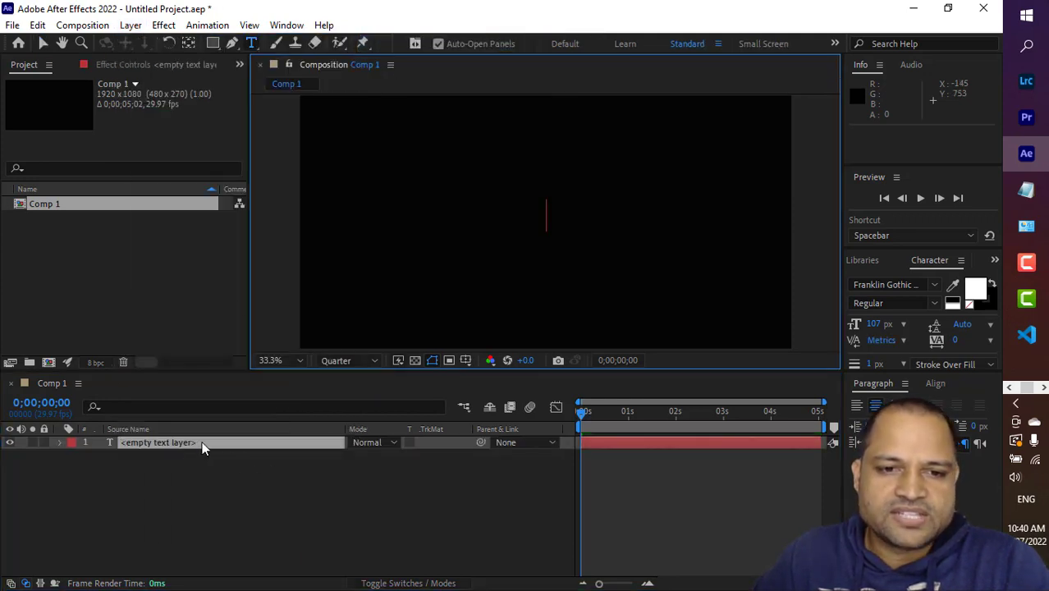
{"action": "type", "text": "dsdsdsd"}
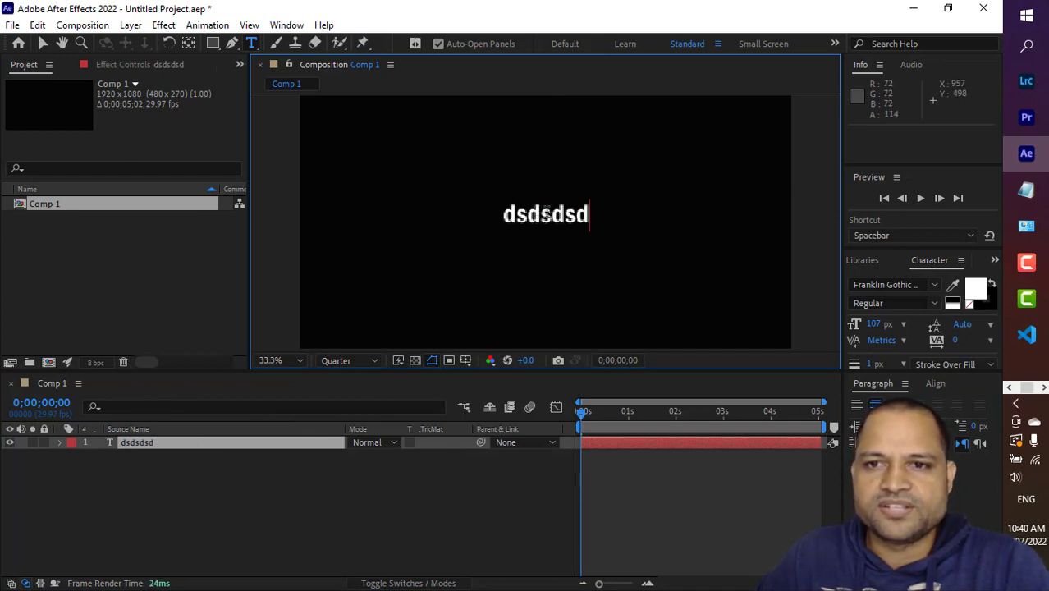
Step: Delete the "dsdsdsd" text layer from the composition
{"action": "double_click", "coordinate": [255, 443]}
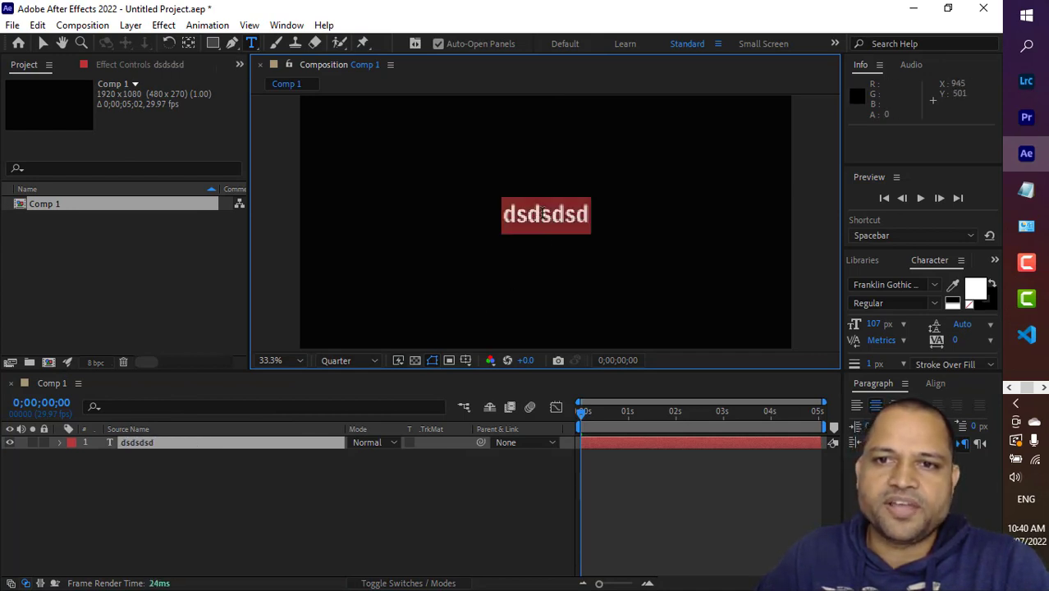
{"action": "left_click", "coordinate": [252, 443]}
{"action": "right_click", "coordinate": [253, 443]}
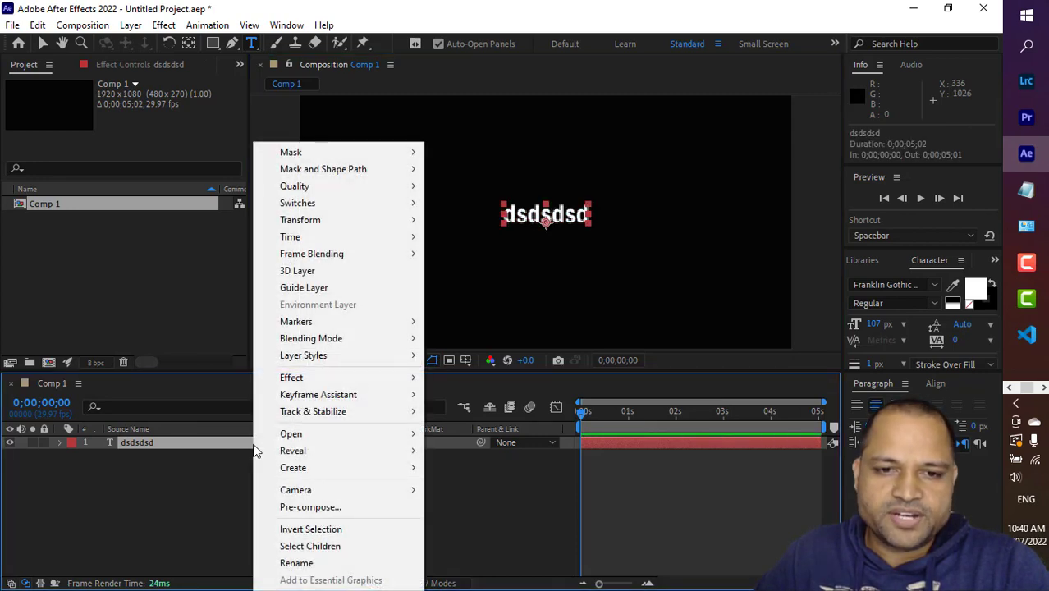
{"action": "left_click", "coordinate": [221, 443]}
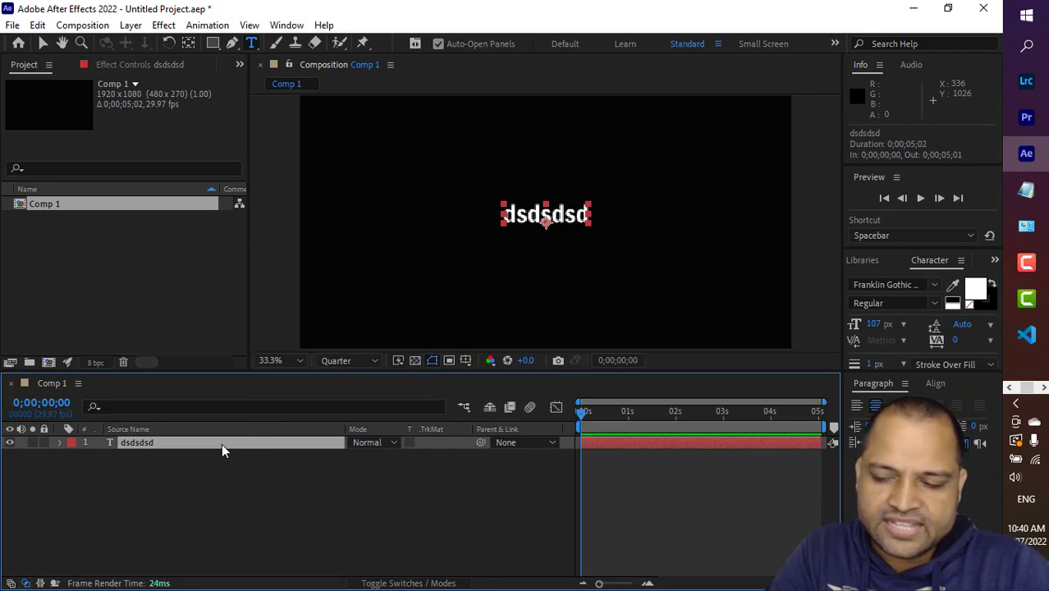
{"action": "key", "text": "Delete"}
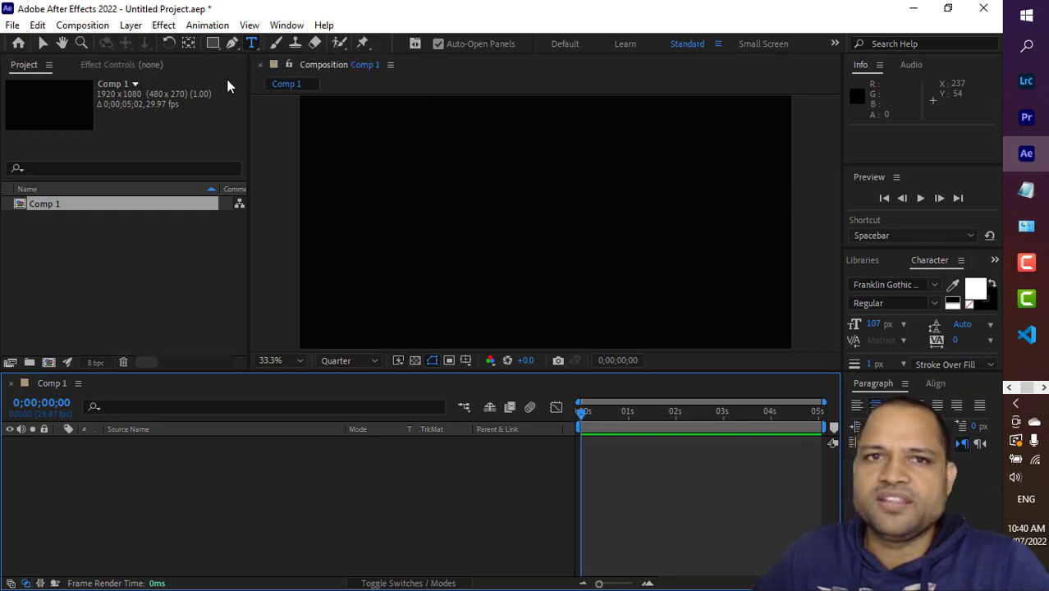
Step: Place the text "xyz" with the Type tool slightly left of the composition's centre
{"action": "left_click", "coordinate": [252, 45]}
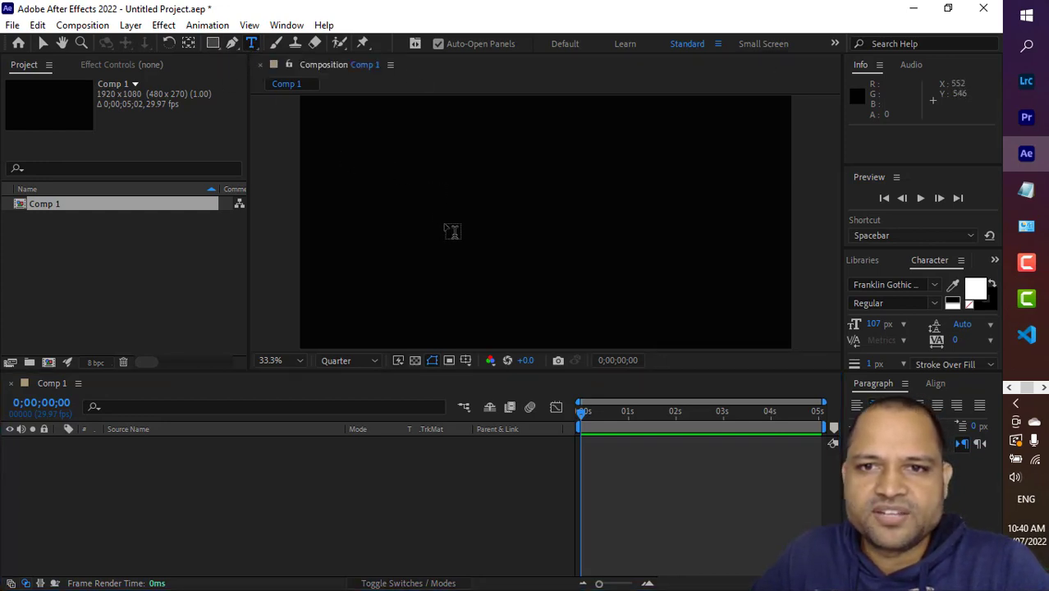
{"action": "left_click", "coordinate": [468, 215]}
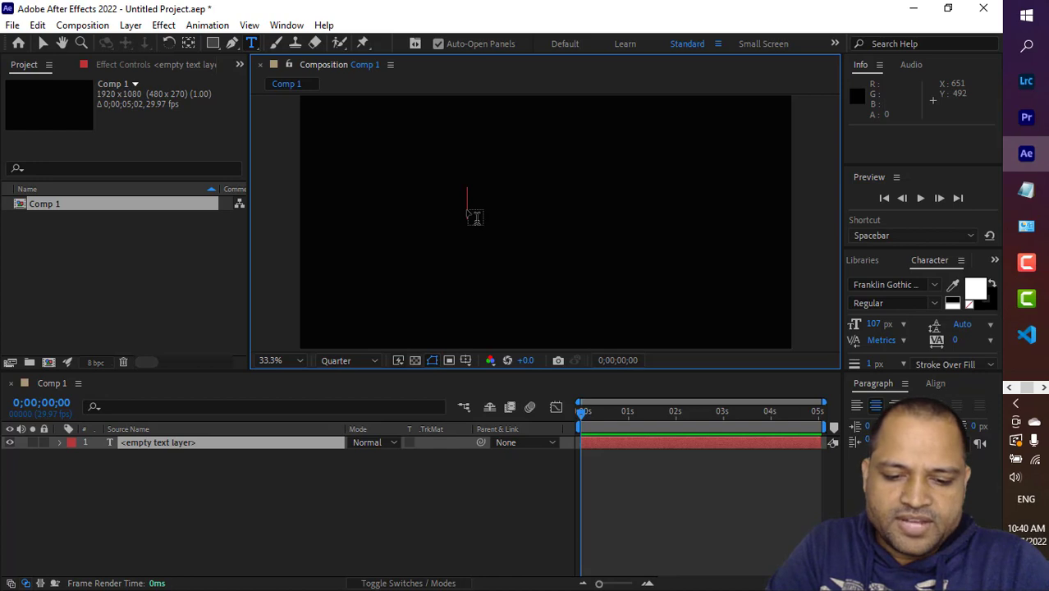
{"action": "type", "text": "xyz"}
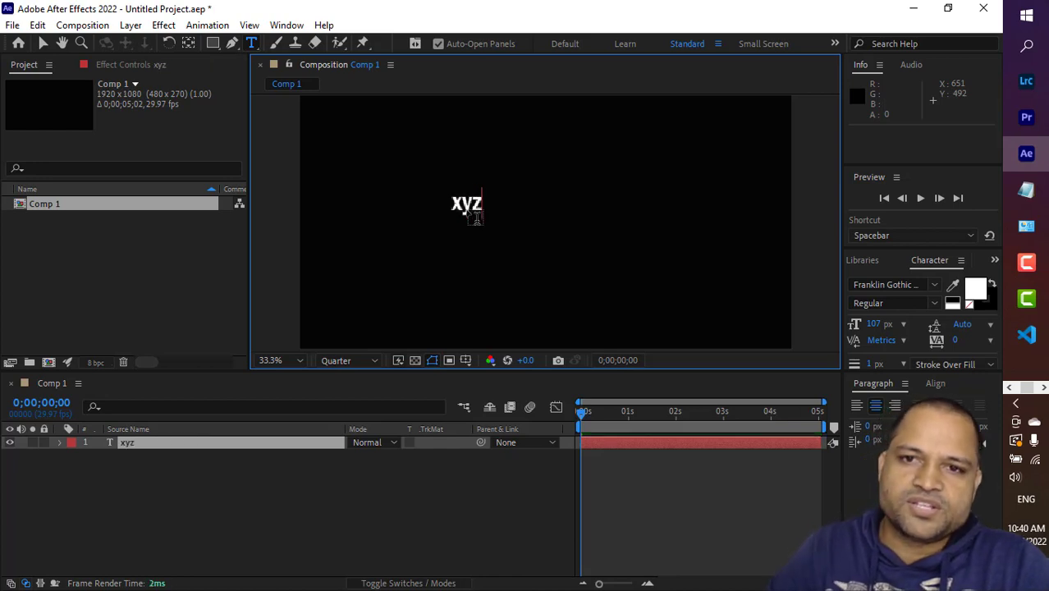
{"action": "left_click", "coordinate": [376, 515]}
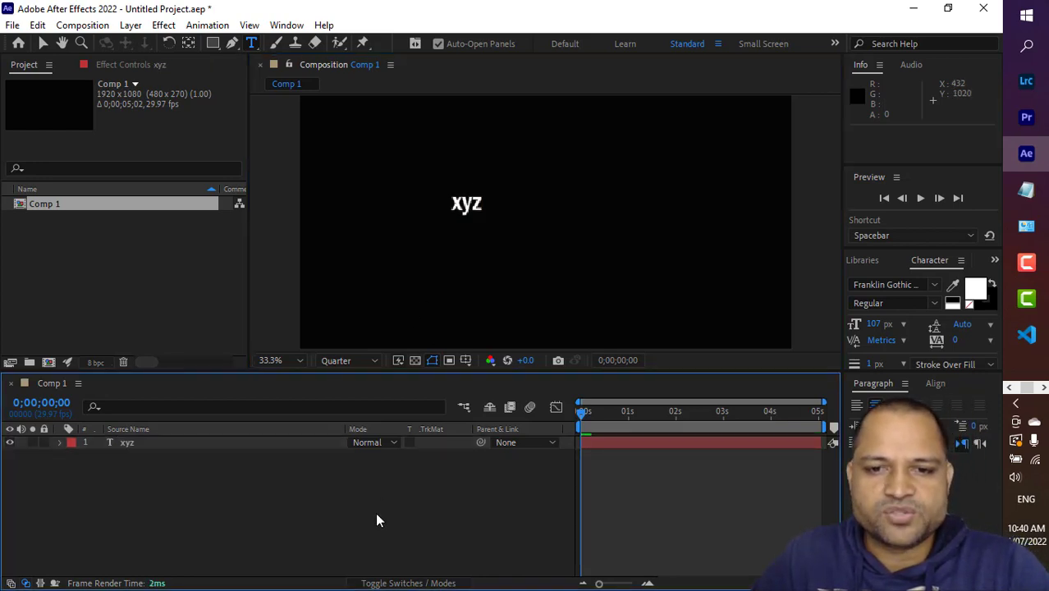
Step: Hide and show the xyz layer several times with its visibility switch, leaving it visible
{"action": "left_click", "coordinate": [310, 445]}
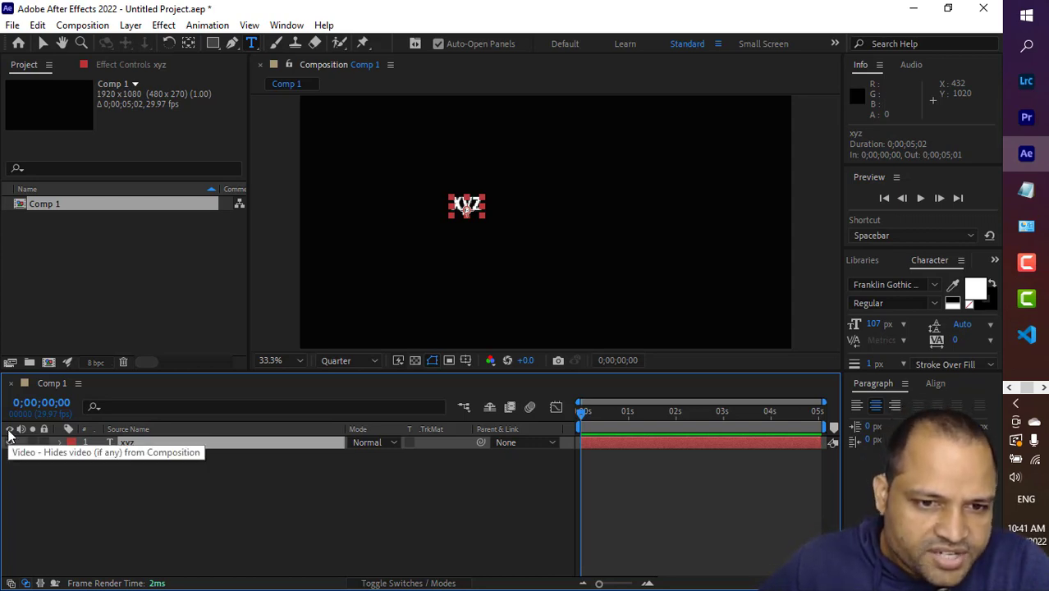
{"action": "left_click", "coordinate": [14, 458]}
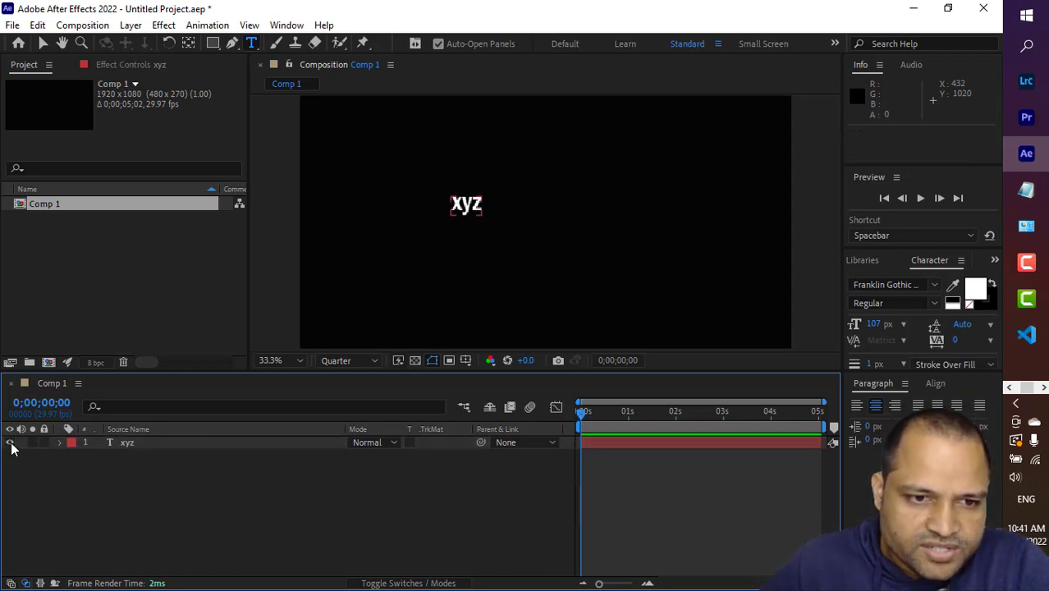
{"action": "left_click", "coordinate": [12, 444]}
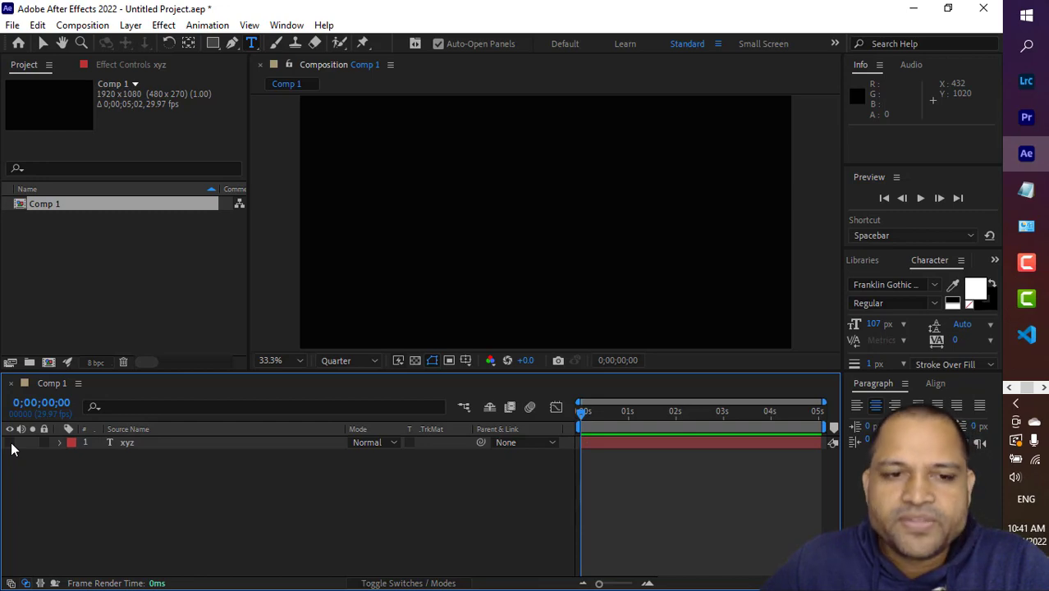
{"action": "left_click", "coordinate": [11, 443]}
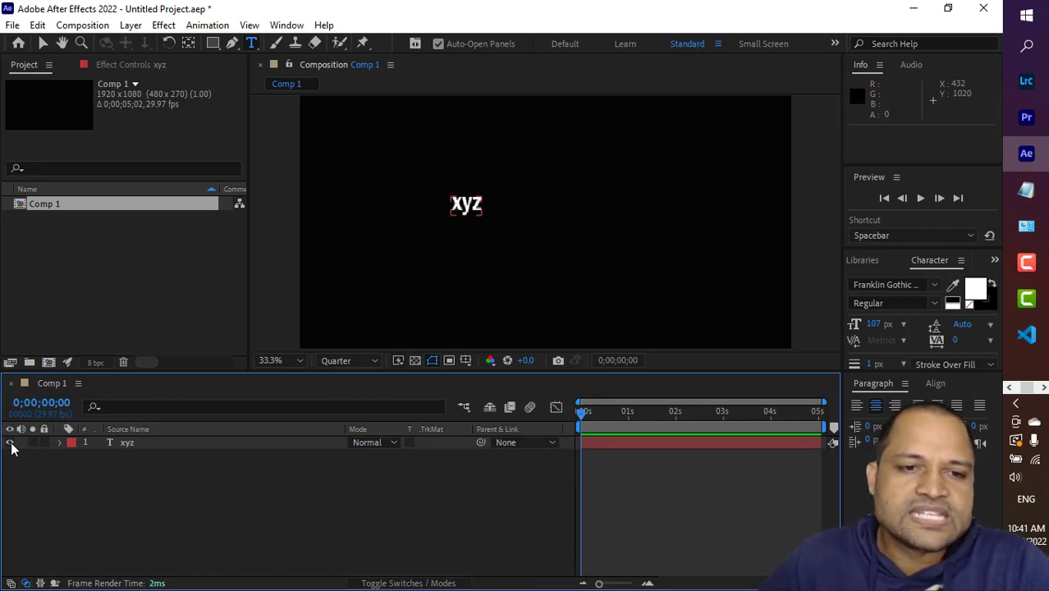
{"action": "left_click", "coordinate": [12, 443]}
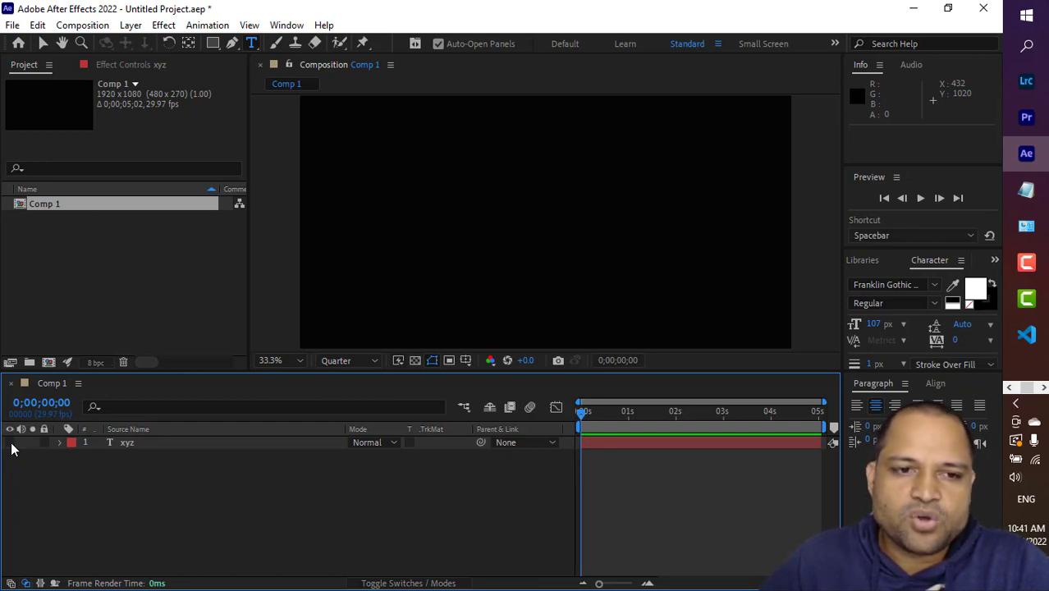
{"action": "left_click", "coordinate": [11, 444]}
{"action": "left_click", "coordinate": [11, 443]}
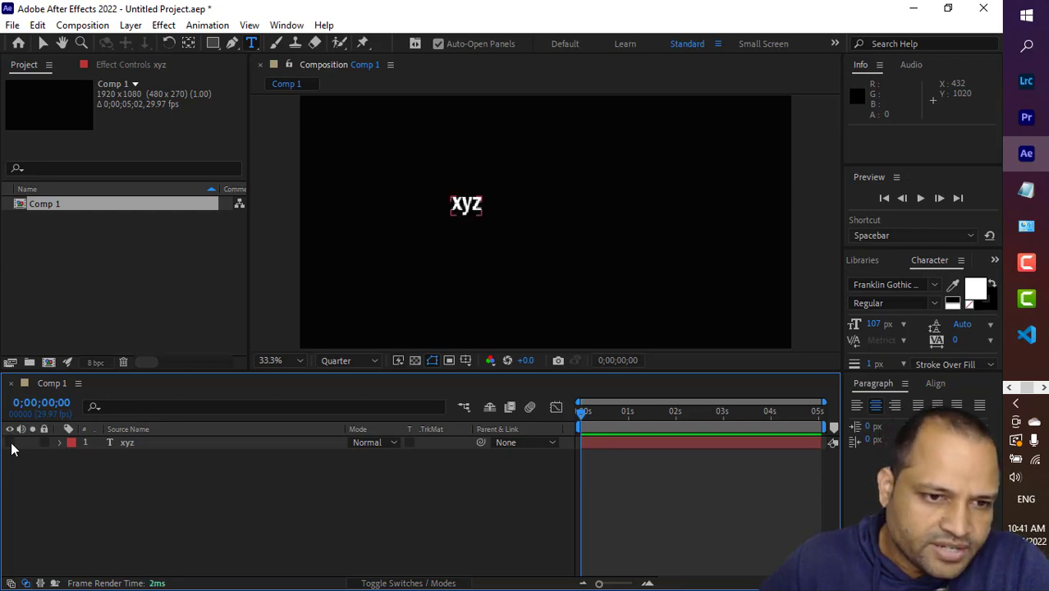
{"action": "left_click", "coordinate": [11, 443]}
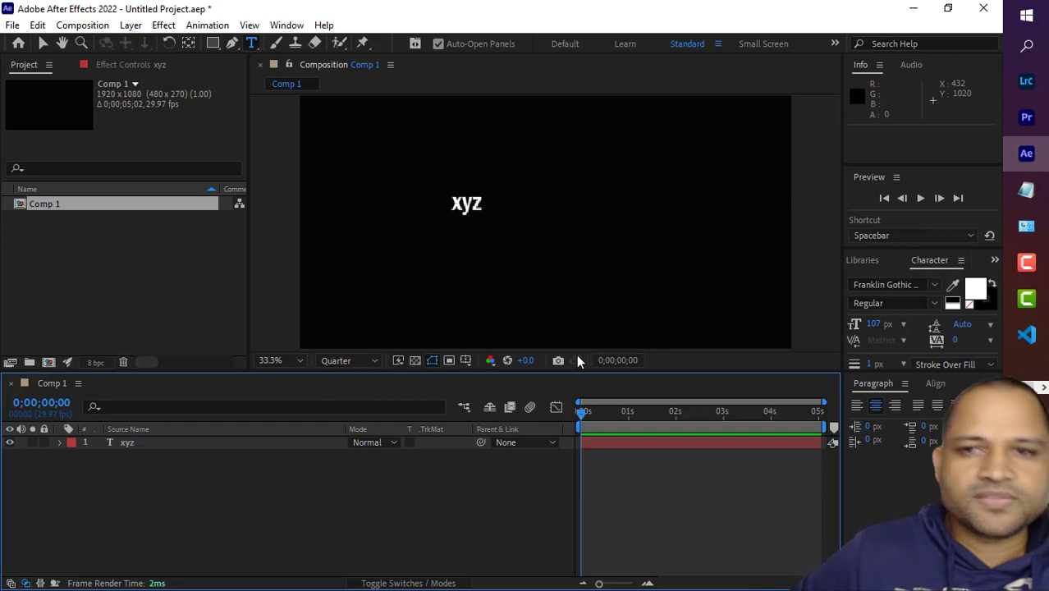
Step: Try the xyz layer's solo switch, leaving it off
{"action": "left_click", "coordinate": [26, 450]}
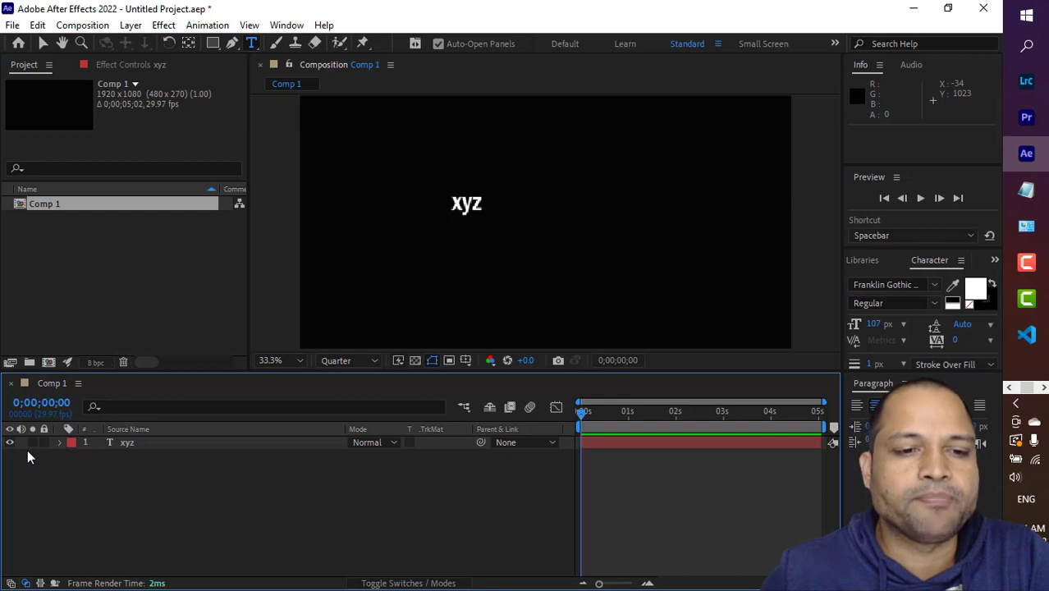
{"action": "left_click", "coordinate": [20, 444]}
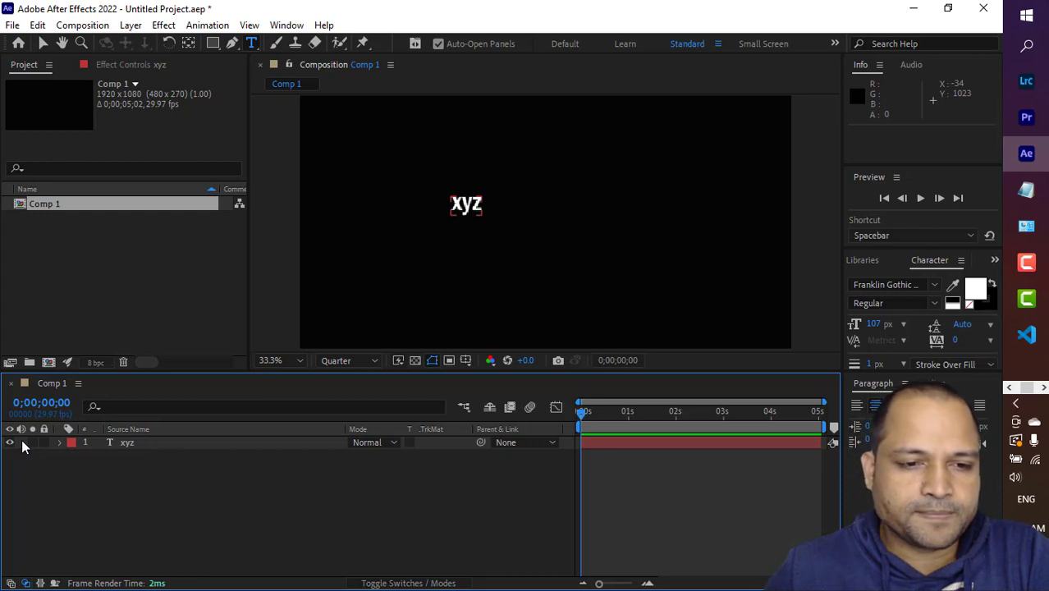
{"action": "left_click", "coordinate": [32, 434]}
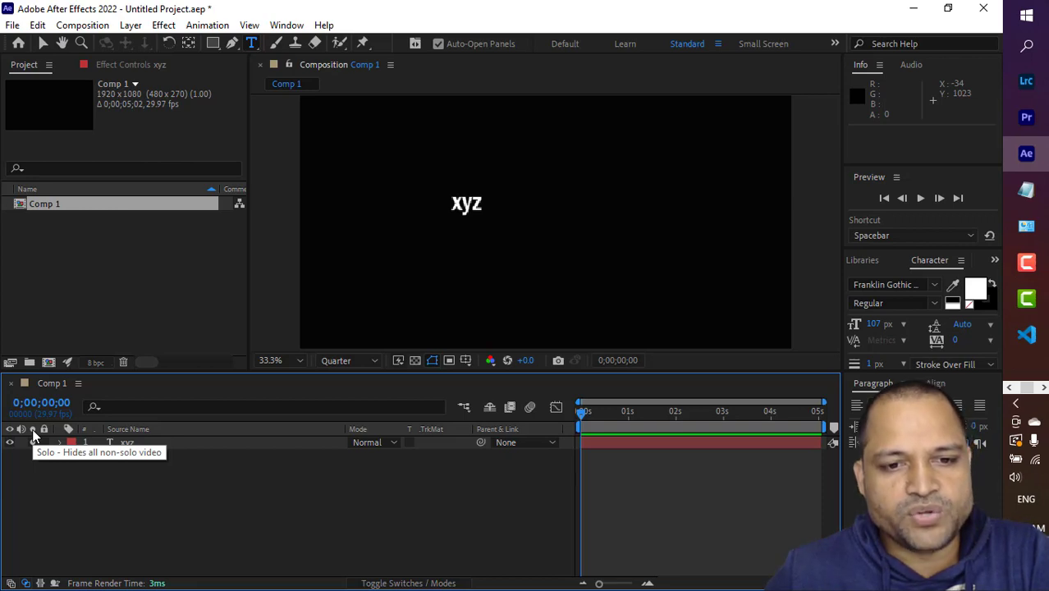
{"action": "left_click", "coordinate": [33, 443]}
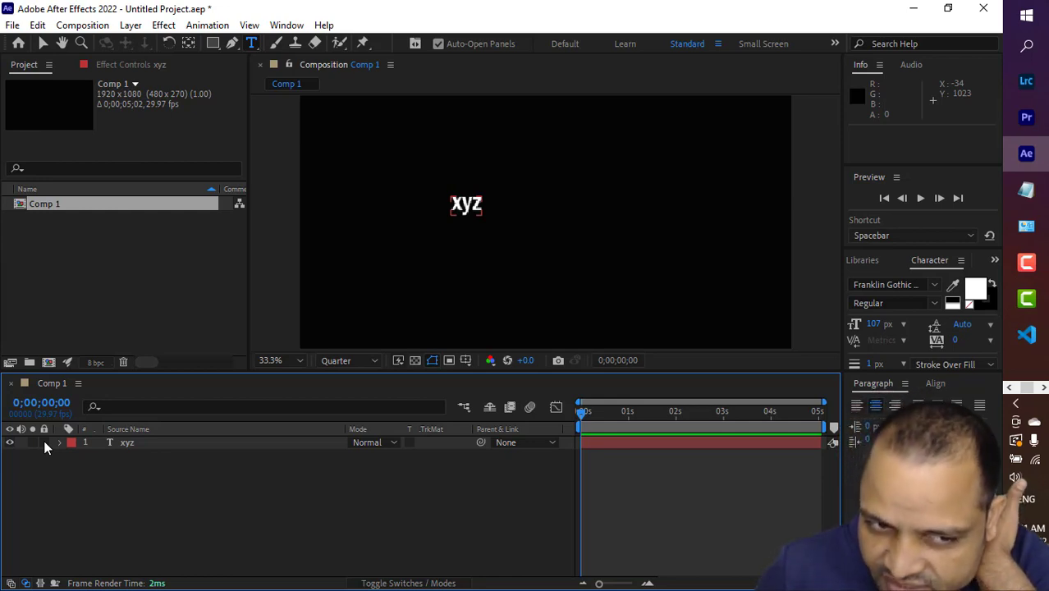
Step: Lock the xyz layer and unlock it again
{"action": "left_click", "coordinate": [45, 443]}
{"action": "left_click", "coordinate": [46, 444]}
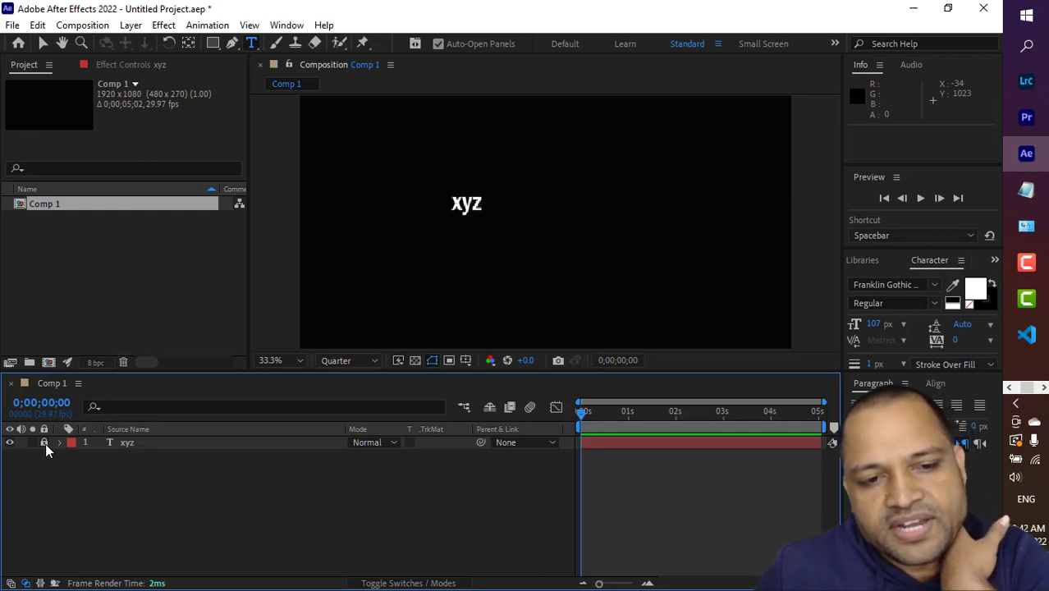
{"action": "left_click", "coordinate": [45, 443]}
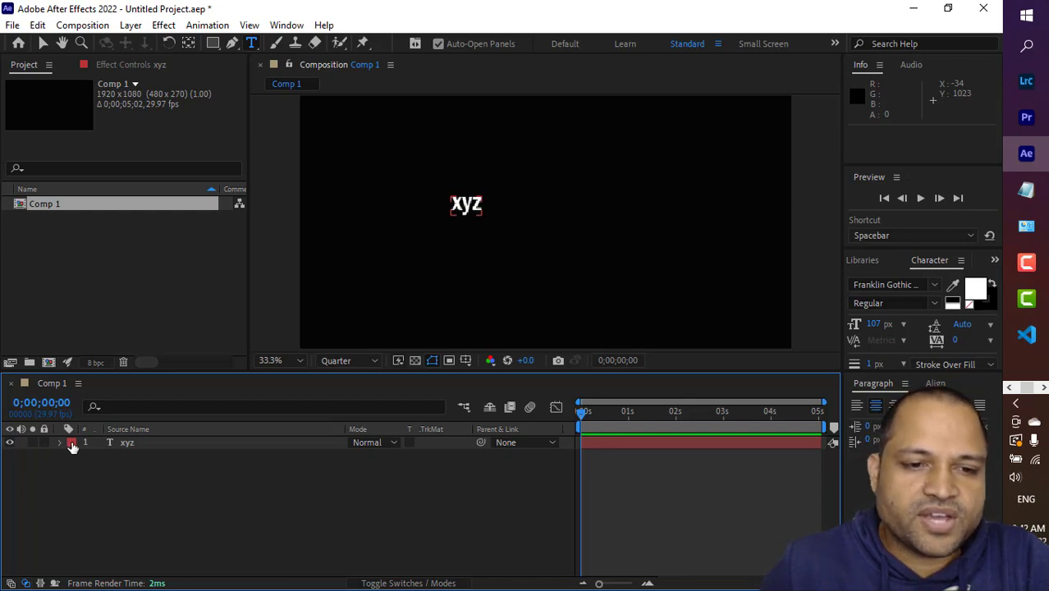
Step: Set the xyz layer's label colour to Aqua, and switch it to Brown
{"action": "left_click", "coordinate": [72, 444]}
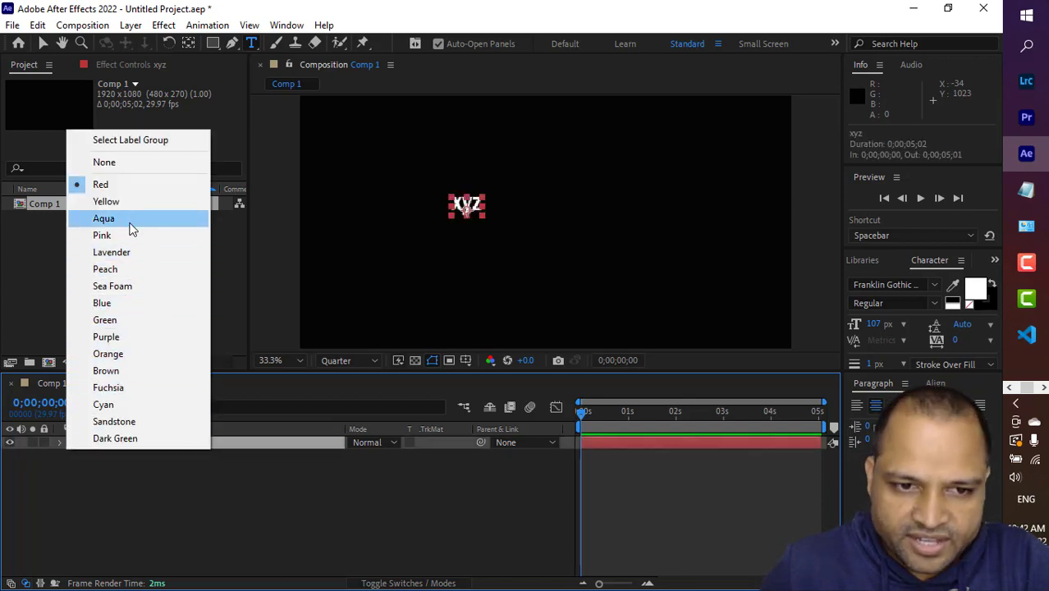
{"action": "left_click", "coordinate": [131, 228]}
{"action": "left_click", "coordinate": [70, 445]}
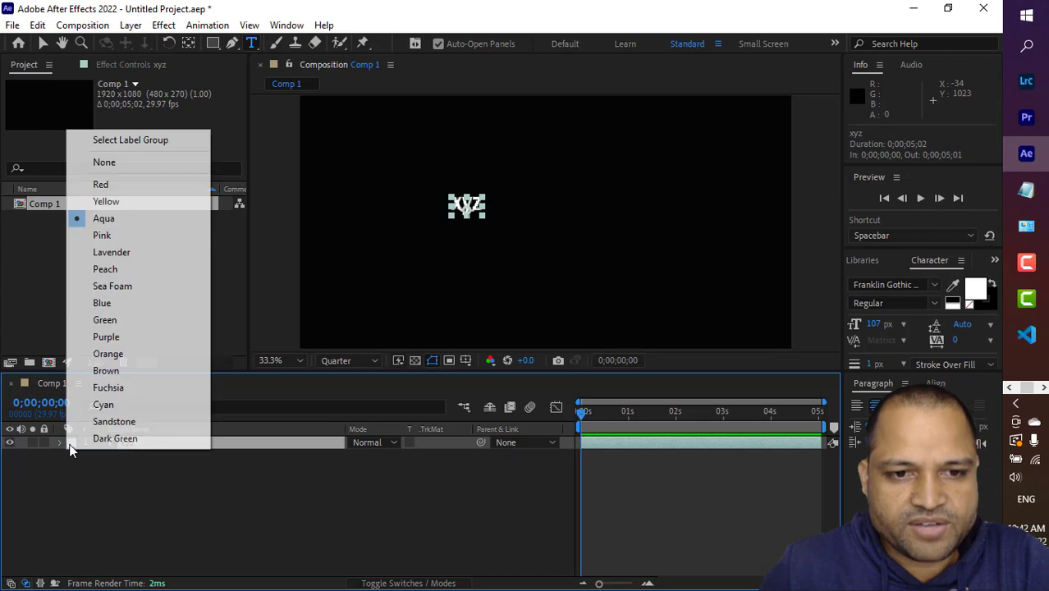
{"action": "left_click", "coordinate": [121, 367]}
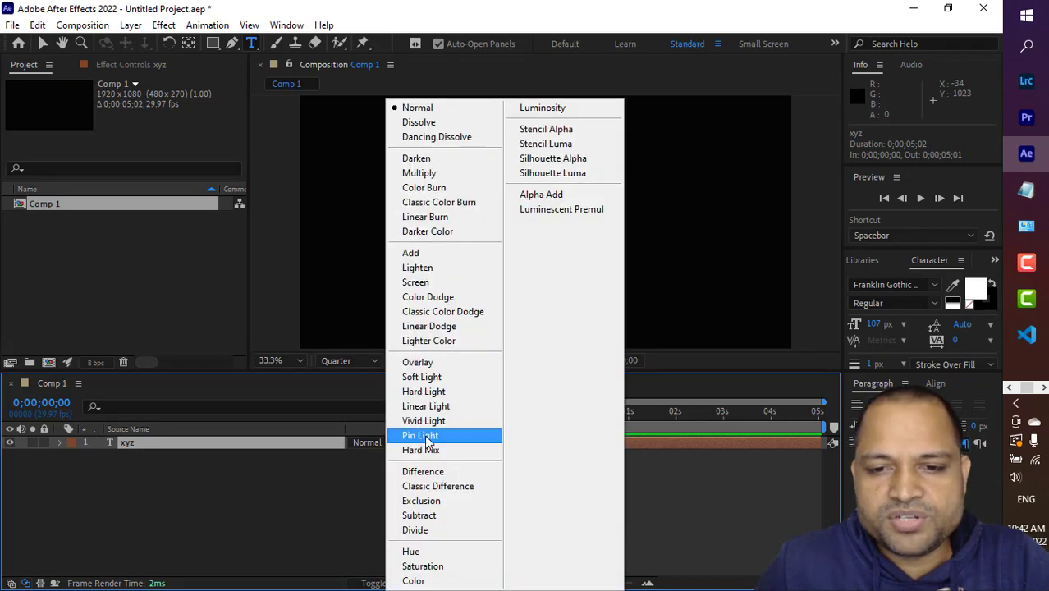
Step: Try another blending mode on the xyz layer and settle on Color Burn
{"action": "left_click", "coordinate": [420, 435]}
{"action": "left_click", "coordinate": [408, 443]}
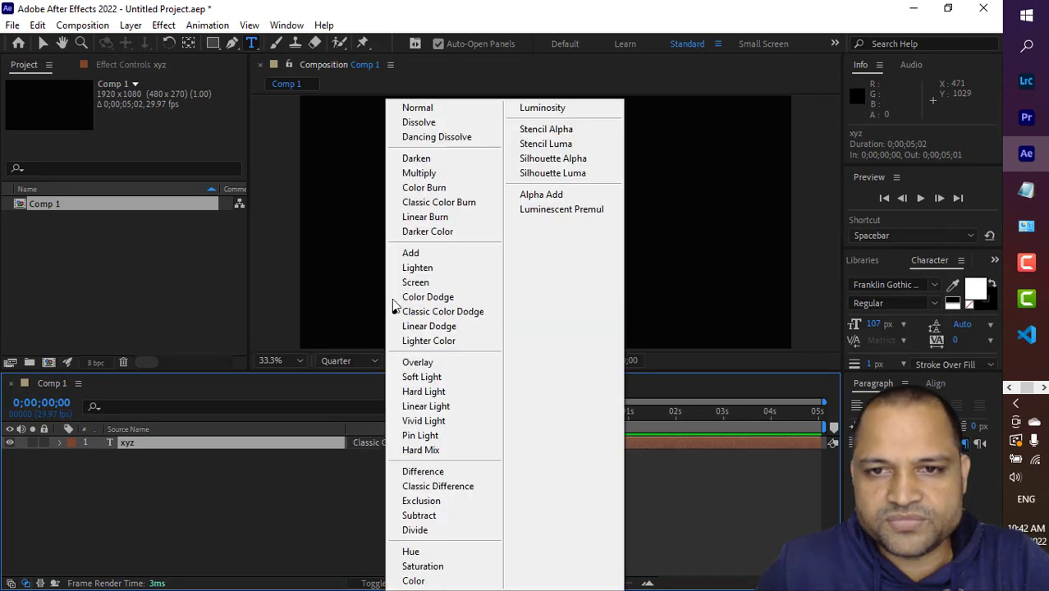
{"action": "left_click", "coordinate": [414, 187]}
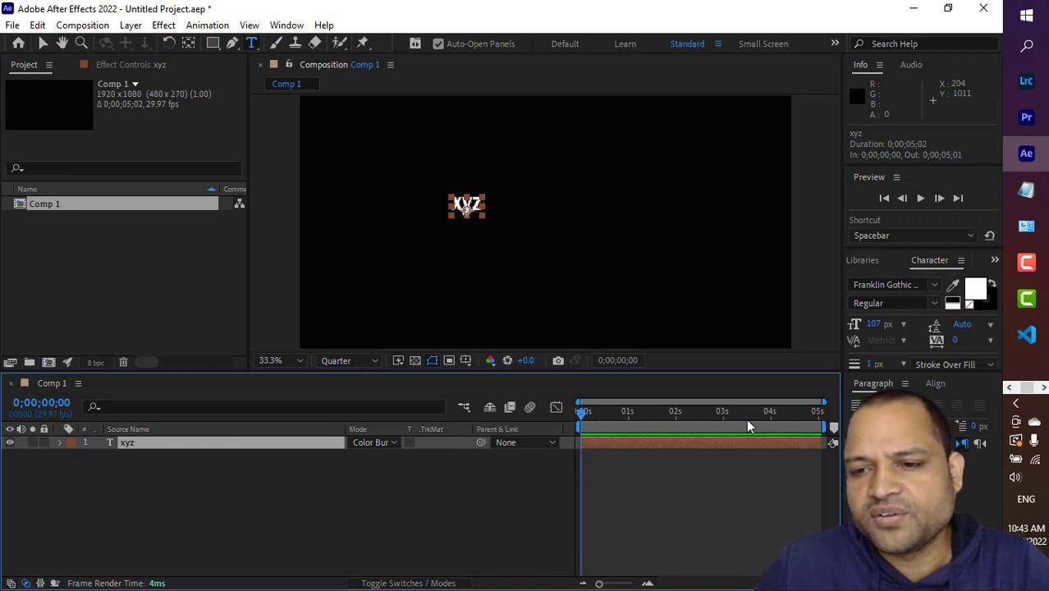
Step: Scrub the timeline to 0;00;01;24 and return to the start at 0;00;00;00
{"action": "left_click_drag", "start_coordinate": [581, 412], "coordinate": [667, 411]}
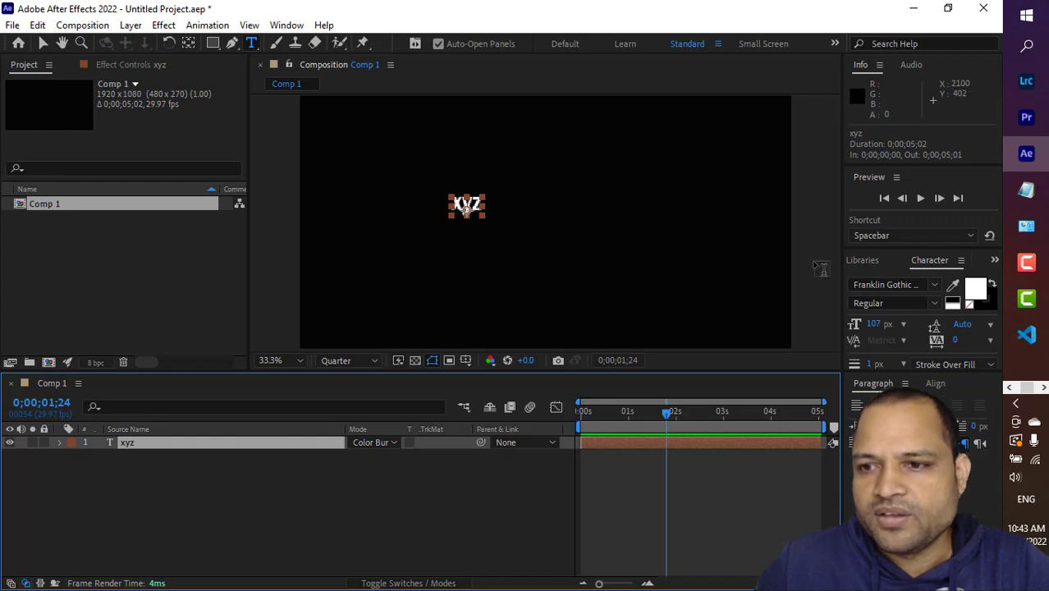
{"action": "left_click_drag", "start_coordinate": [666, 410], "coordinate": [575, 412]}
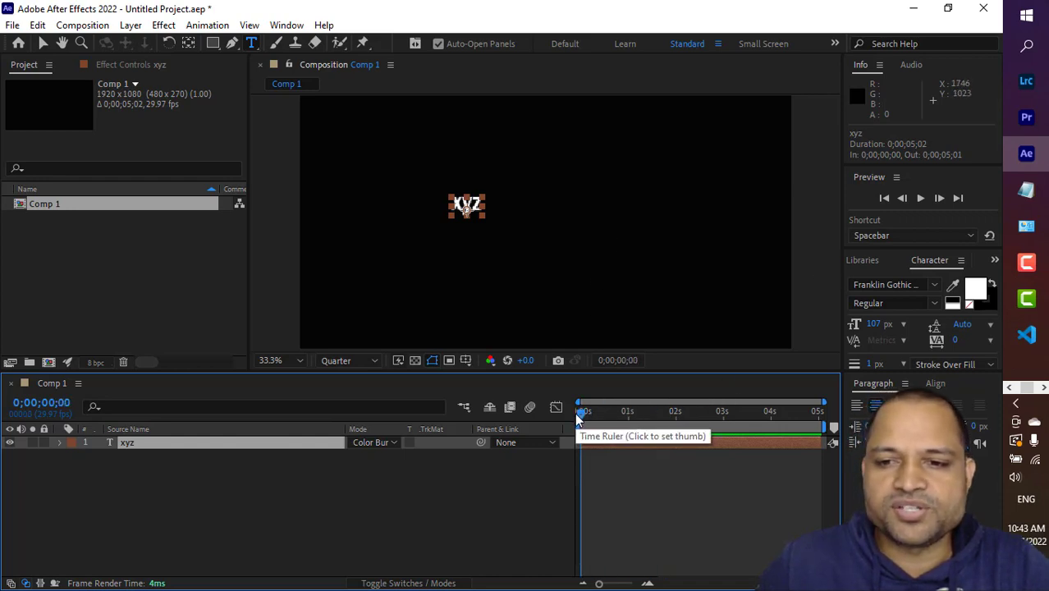
Step: Move the playhead to 0;00;00;18, bring up the Preview controls and play the composition
{"action": "left_click_drag", "start_coordinate": [583, 416], "coordinate": [610, 412]}
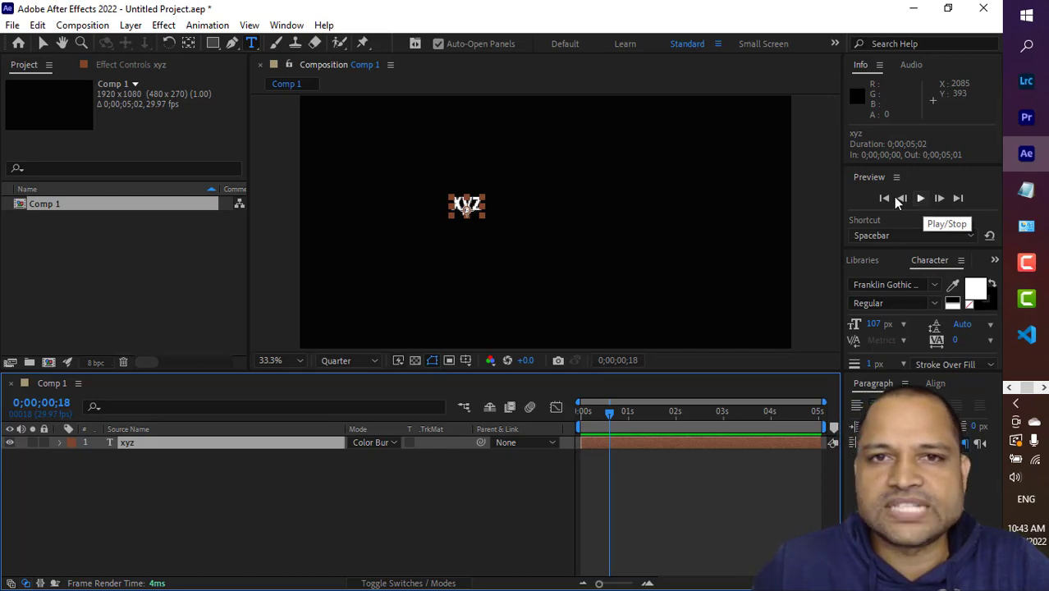
{"action": "left_click", "coordinate": [287, 25]}
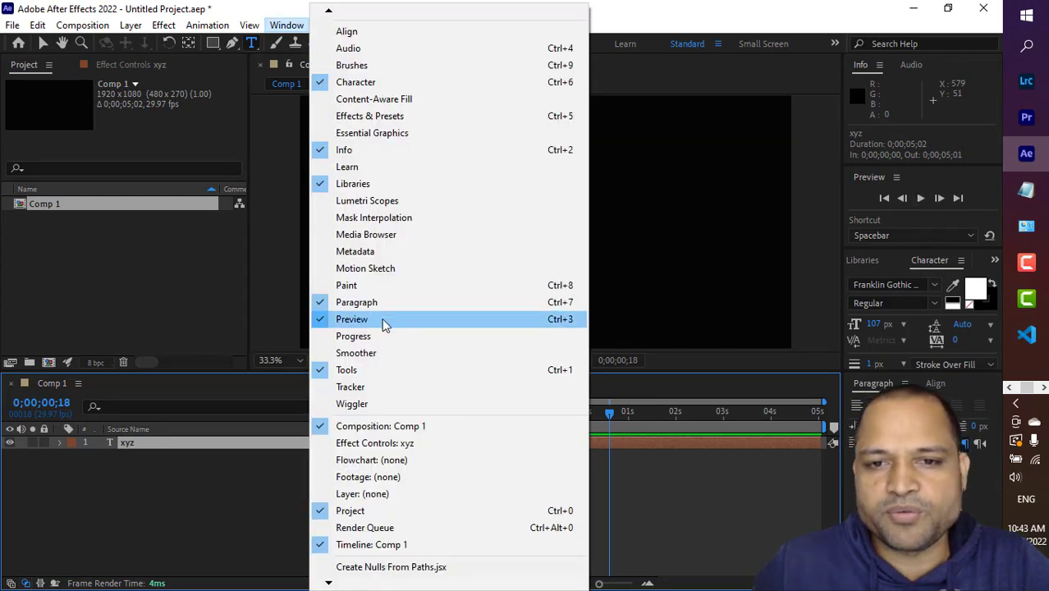
{"action": "left_click", "coordinate": [959, 176]}
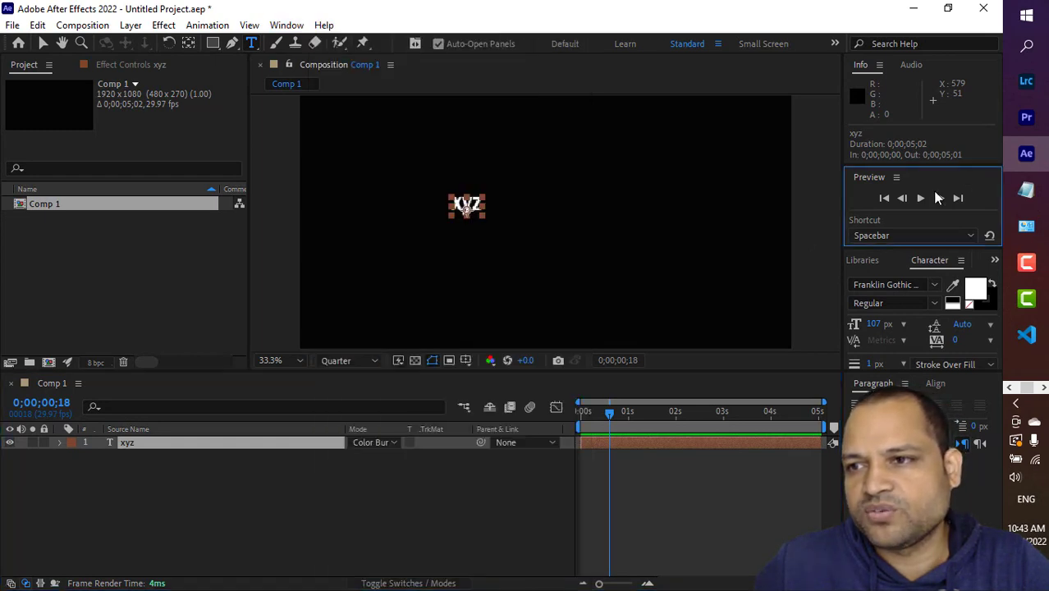
{"action": "left_click", "coordinate": [922, 200]}
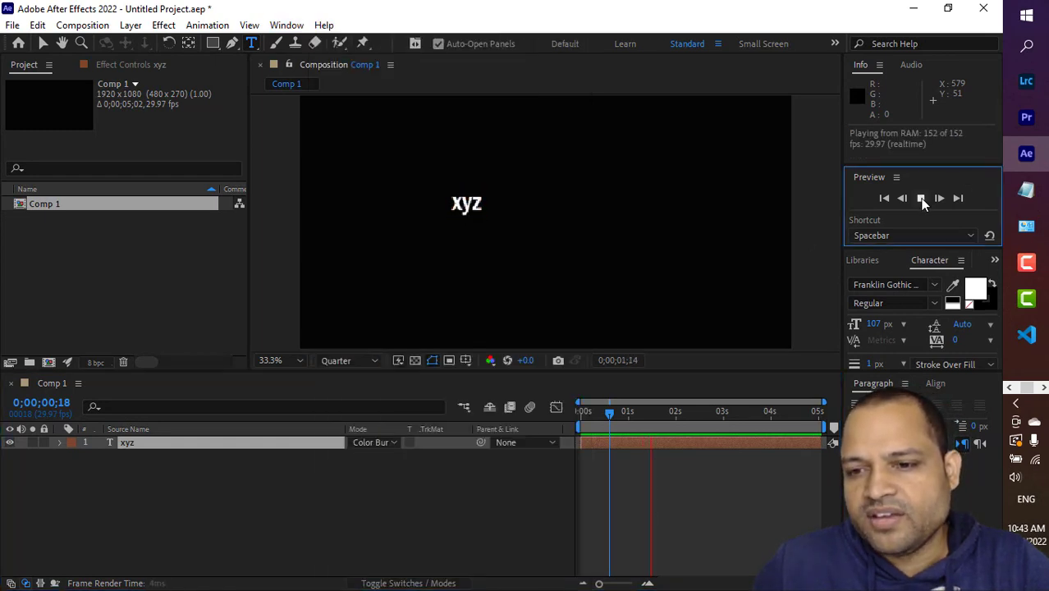
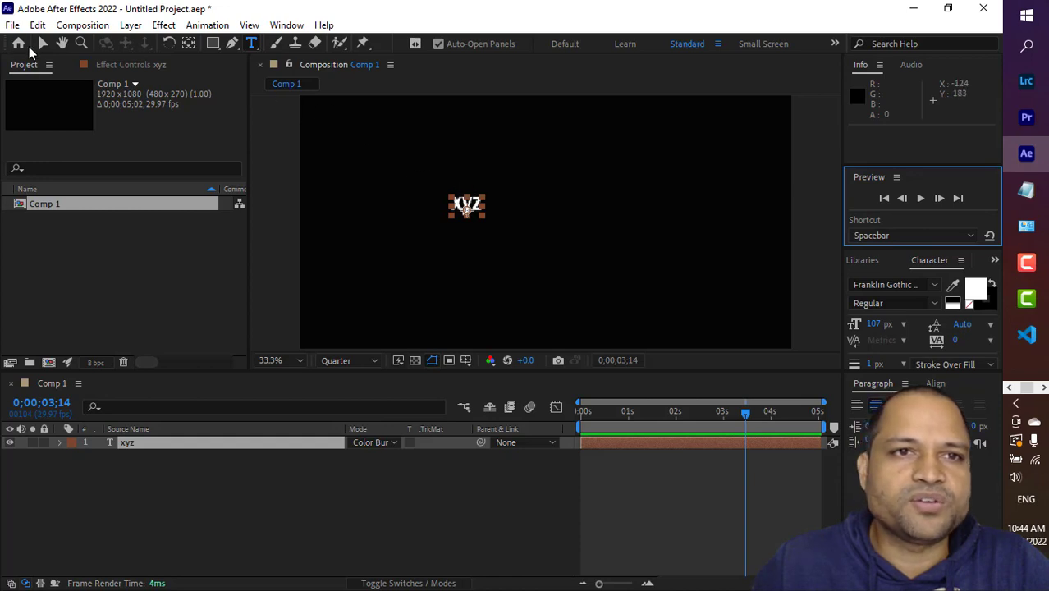
Step: Enlarge the xyz text with the Selection tool to about 746.5 by 634.3% and move it to about 915, 618
{"action": "left_click", "coordinate": [43, 44]}
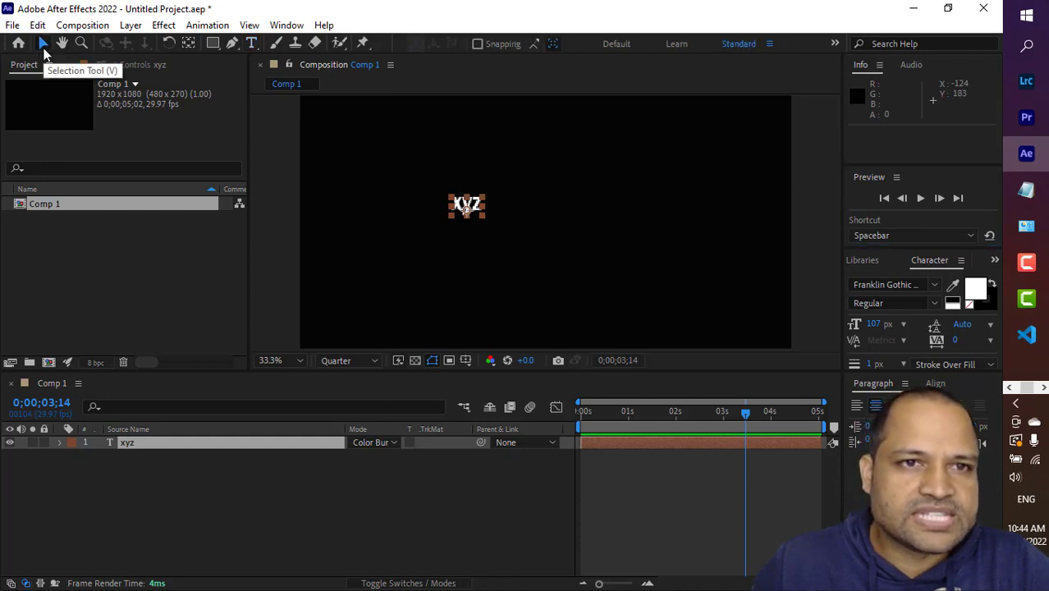
{"action": "left_click_drag", "start_coordinate": [483, 222], "coordinate": [600, 248]}
{"action": "left_click_drag", "start_coordinate": [457, 182], "coordinate": [524, 213]}
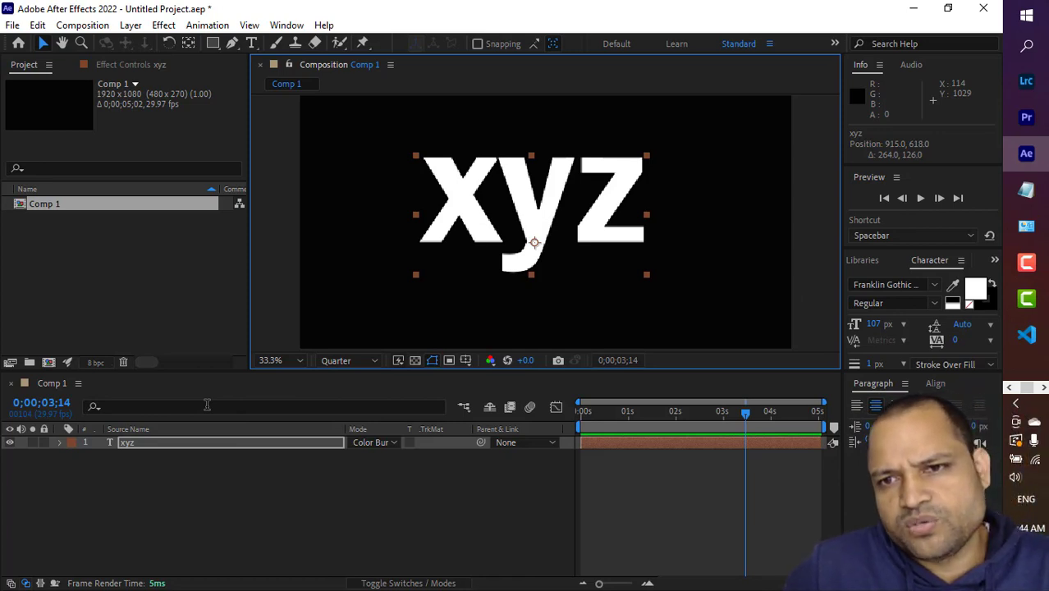
Step: Reveal the xyz layer's Transform properties and start Scale keyframing at 0;00;04;00
{"action": "left_click", "coordinate": [61, 442]}
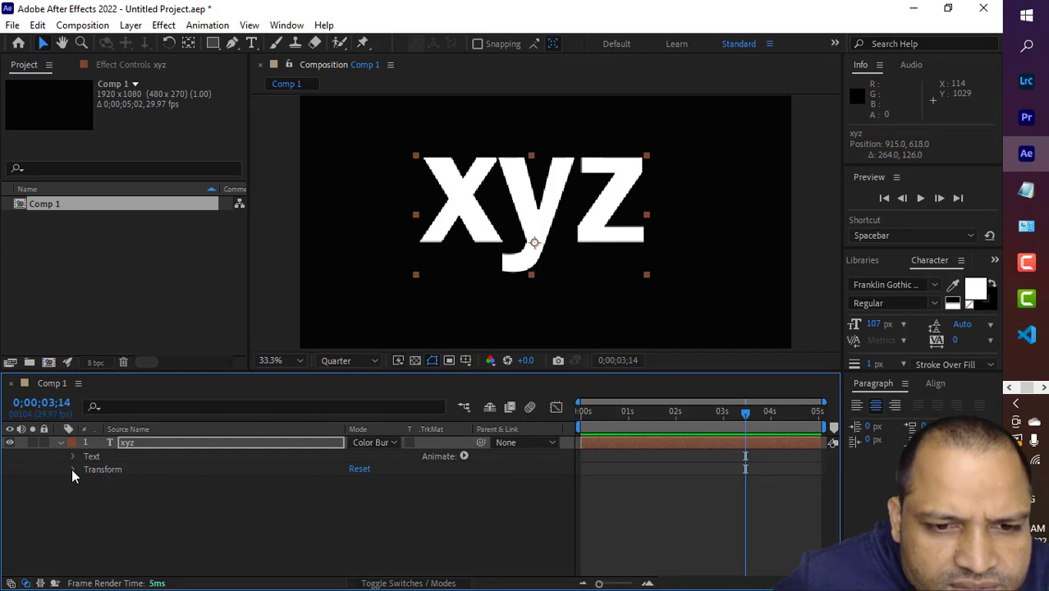
{"action": "left_click", "coordinate": [72, 469]}
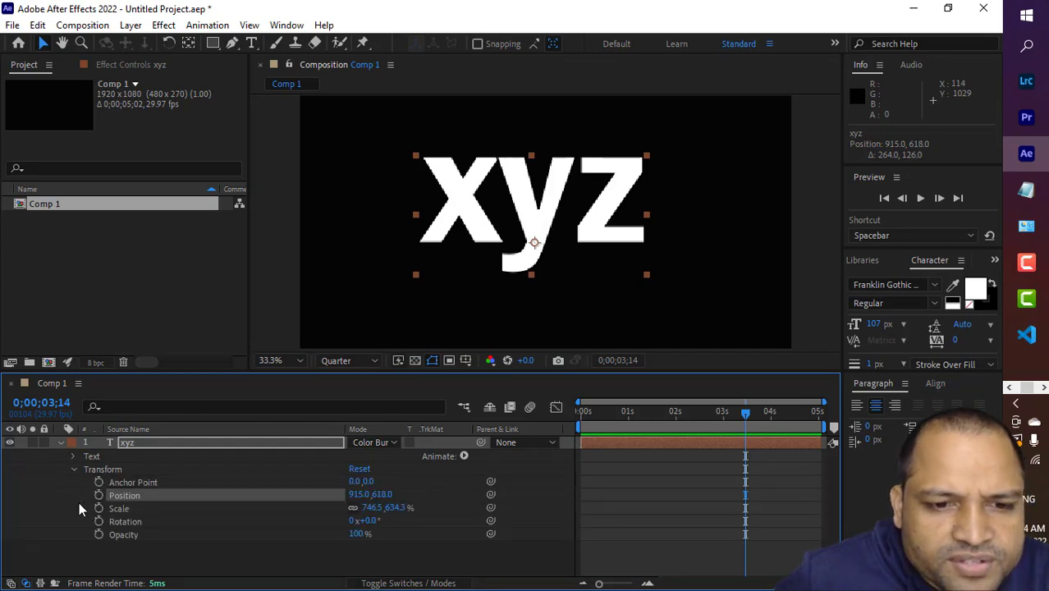
{"action": "left_click", "coordinate": [134, 511]}
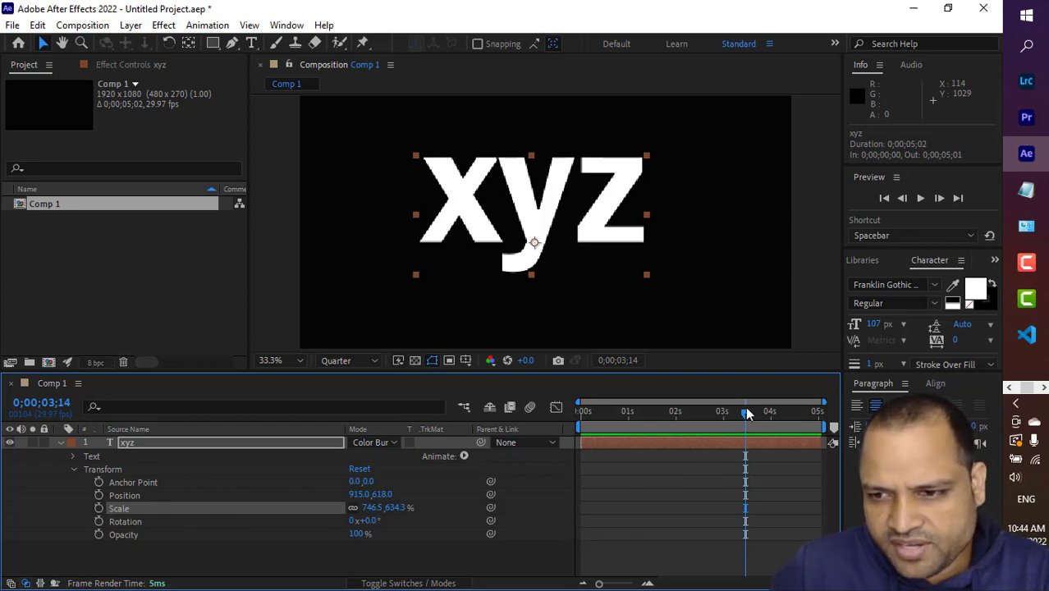
{"action": "left_click_drag", "start_coordinate": [747, 417], "coordinate": [772, 414]}
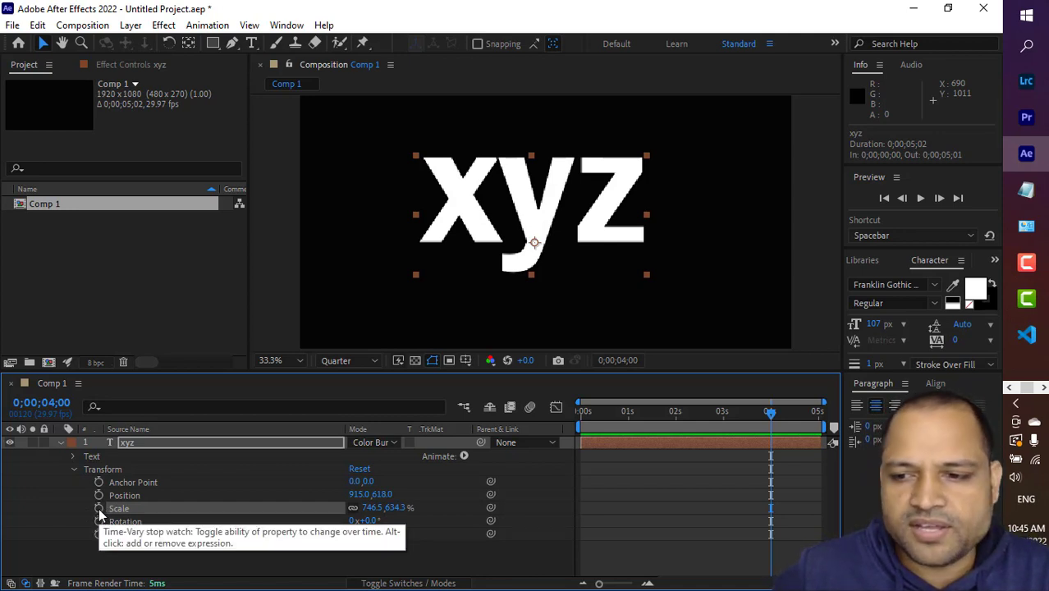
{"action": "left_click", "coordinate": [99, 509]}
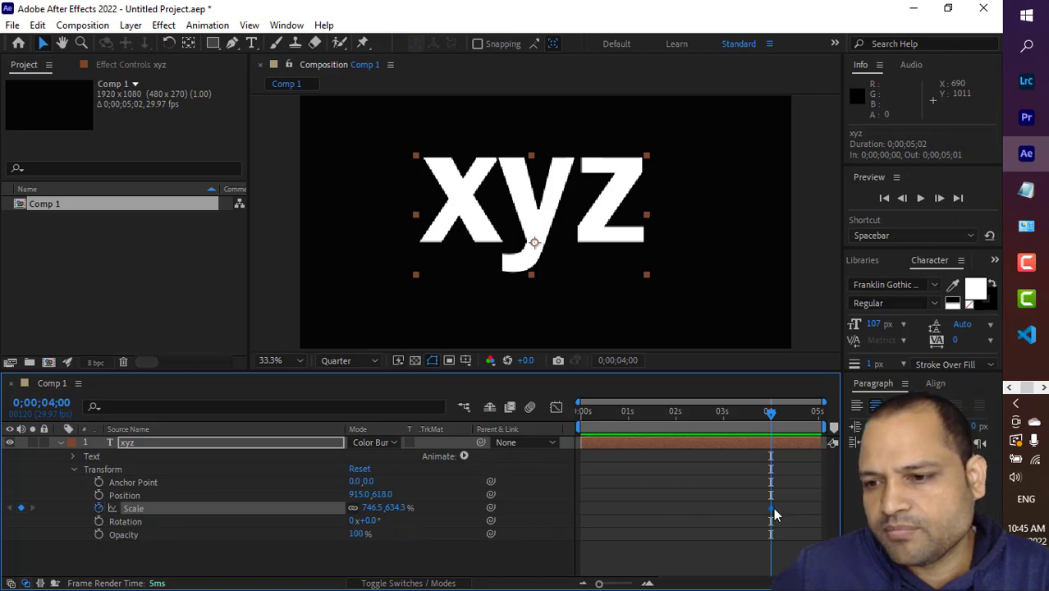
{"action": "mouse_move", "coordinate": [772, 516]}
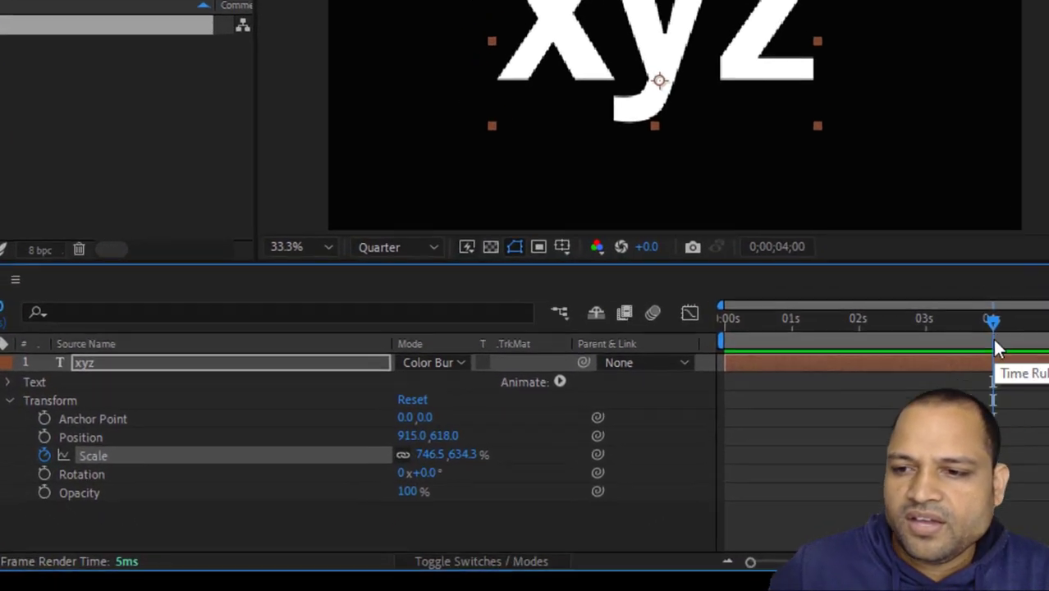
Step: Add a Scale keyframe at 0;00;00;29 with the xyz text reduced to about 101.6 by 86.3%
{"action": "left_click_drag", "start_coordinate": [1032, 307], "coordinate": [819, 313]}
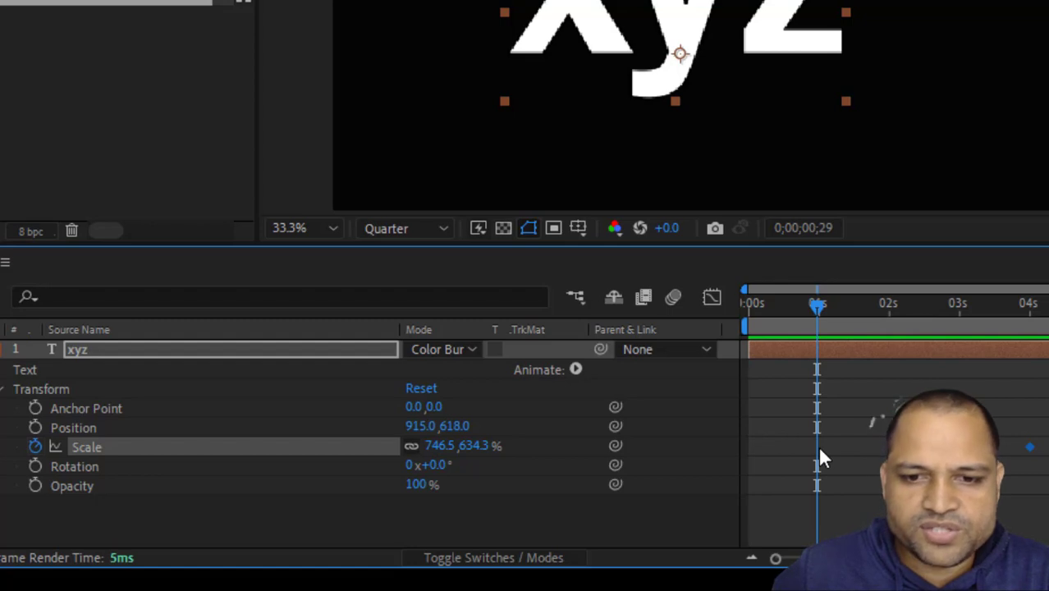
{"action": "left_click_drag", "start_coordinate": [484, 452], "coordinate": [68, 449]}
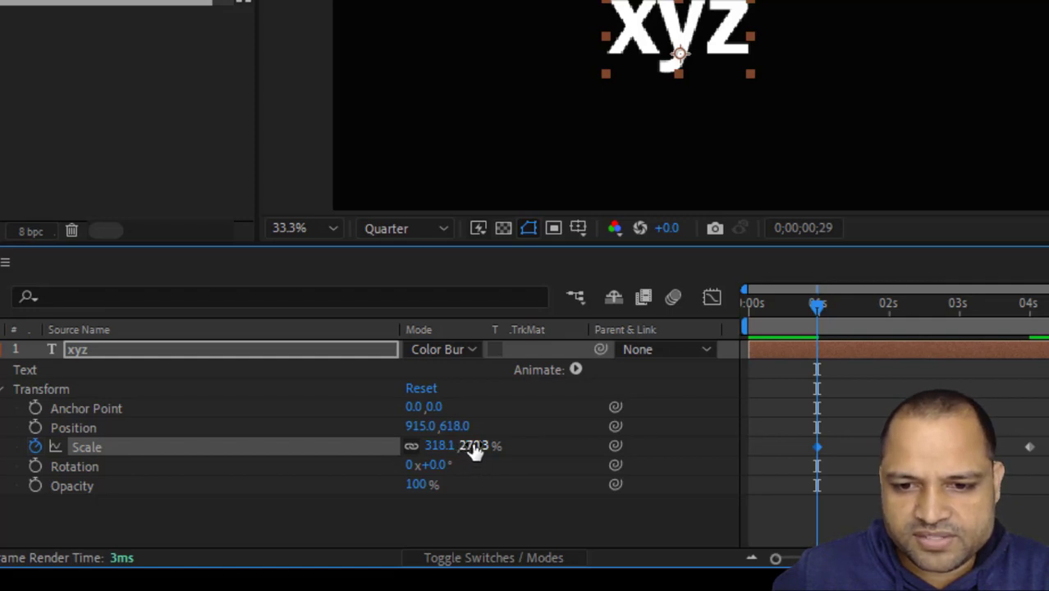
{"action": "left_click_drag", "start_coordinate": [472, 450], "coordinate": [269, 448]}
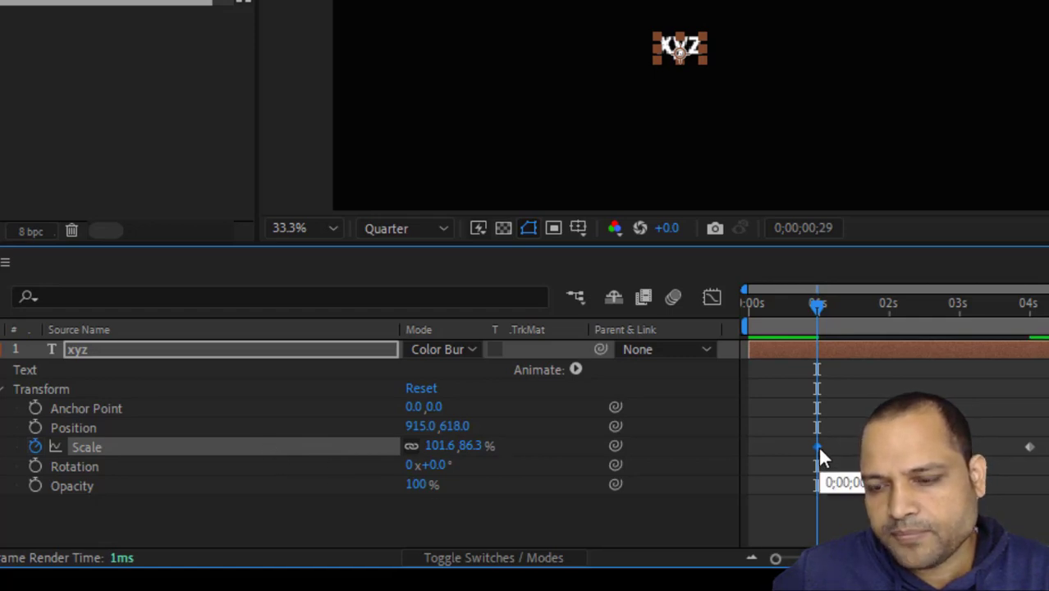
Step: Play the scale animation from 0;00;00;00, then scrub the playhead to 0;00;01;29
{"action": "left_click_drag", "start_coordinate": [815, 306], "coordinate": [745, 312]}
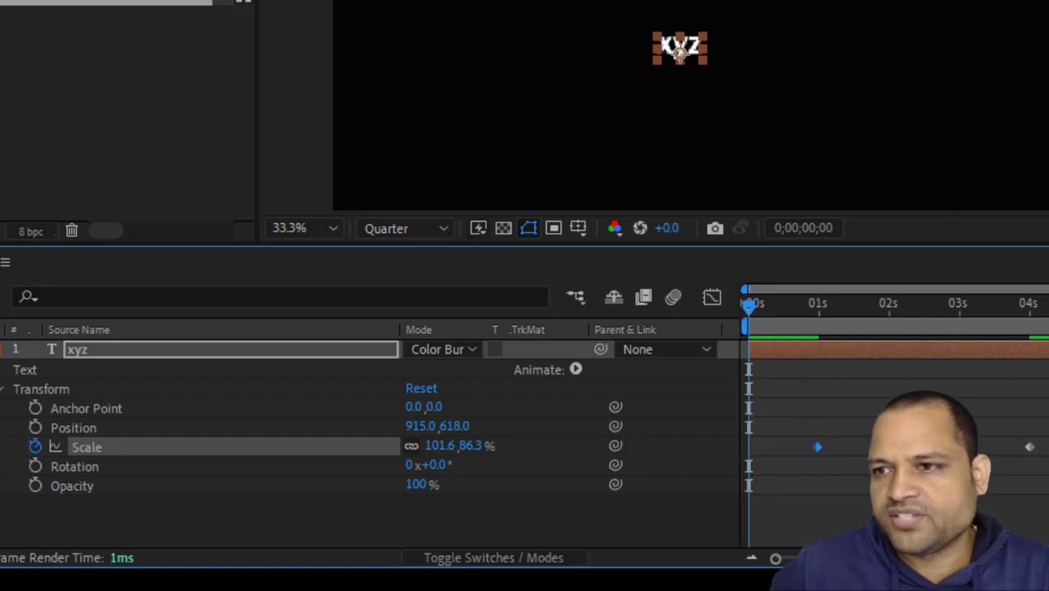
{"action": "key", "text": "space"}
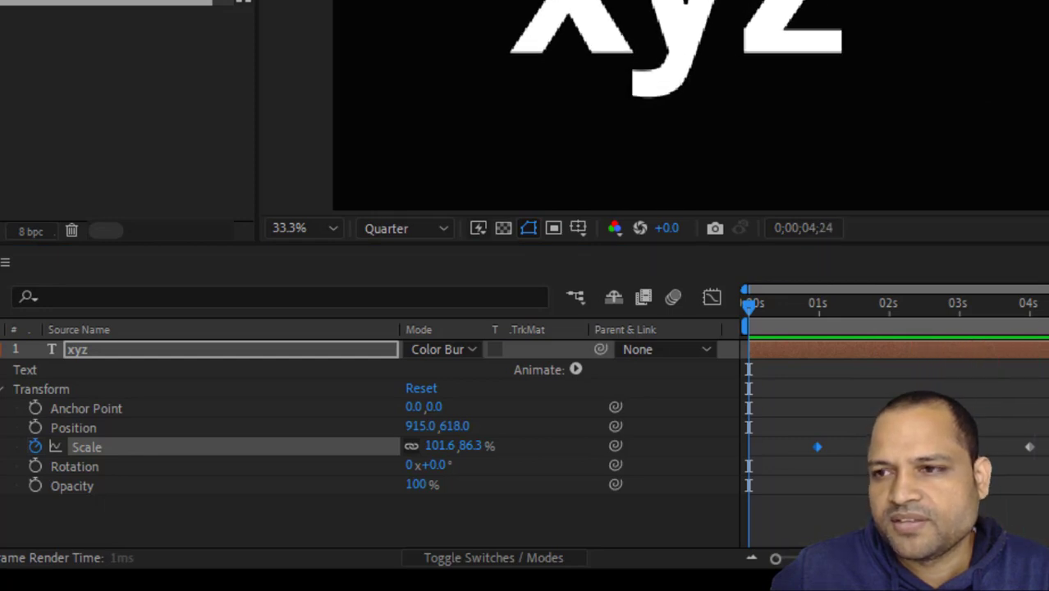
{"action": "key", "text": "space"}
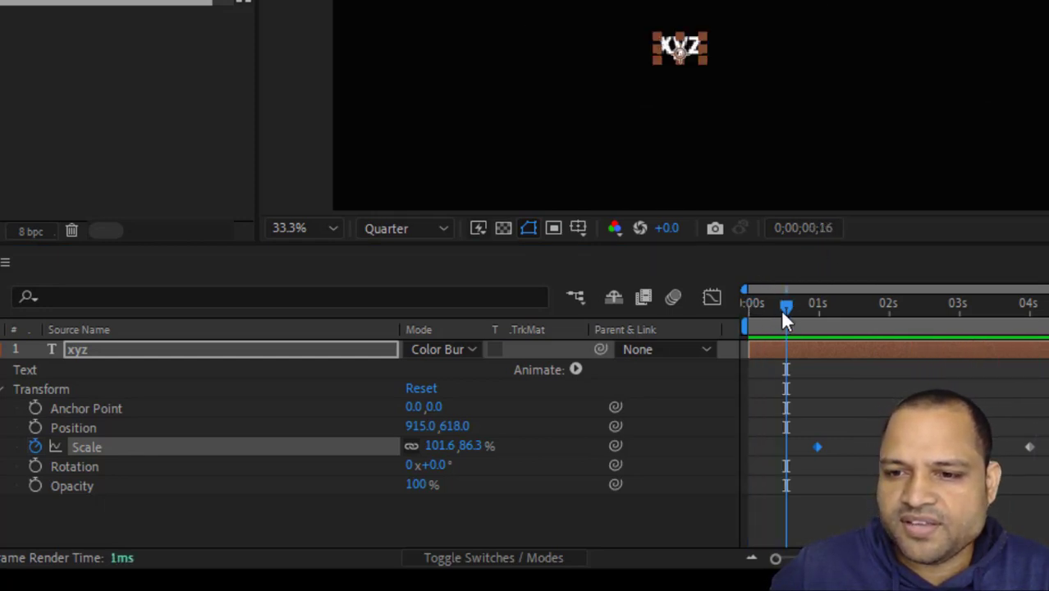
{"action": "left_click_drag", "start_coordinate": [787, 304], "coordinate": [888, 314]}
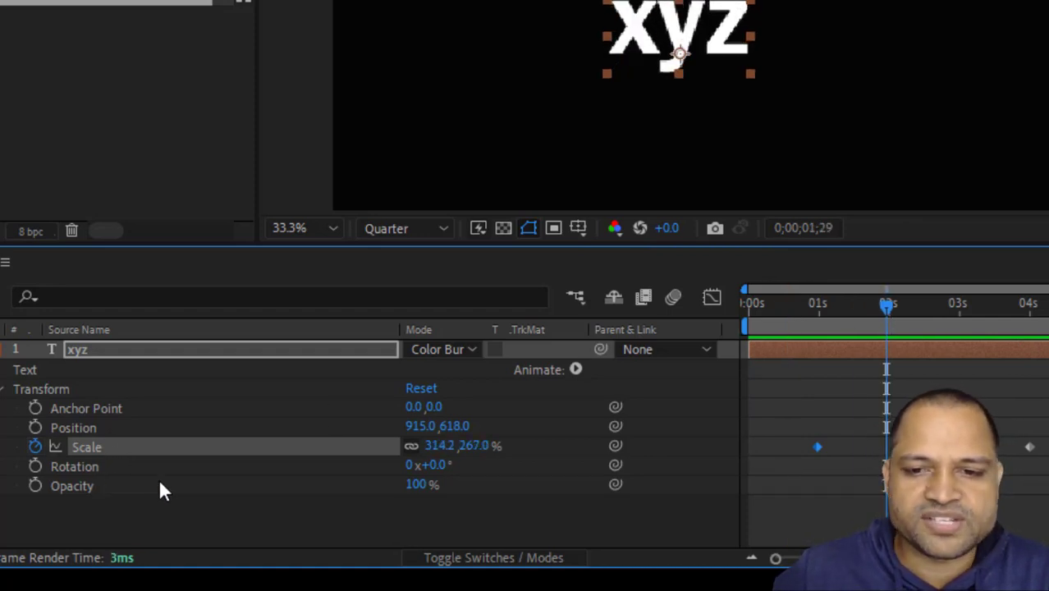
Step: Collapse the Transform properties of the xyz layer
{"action": "left_click", "coordinate": [3, 390]}
{"action": "left_click", "coordinate": [3, 390]}
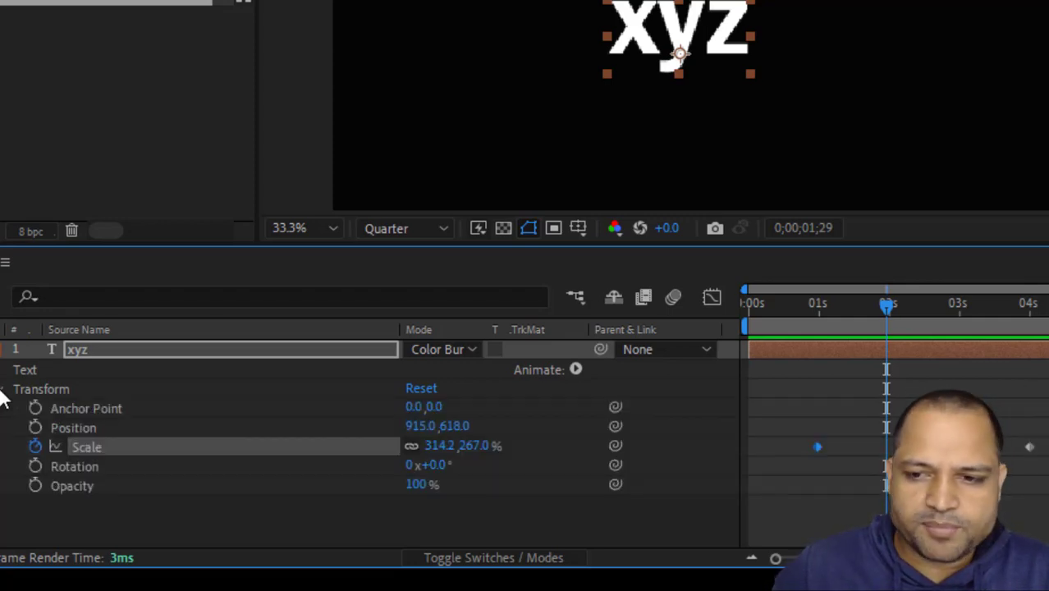
{"action": "left_click", "coordinate": [3, 390]}
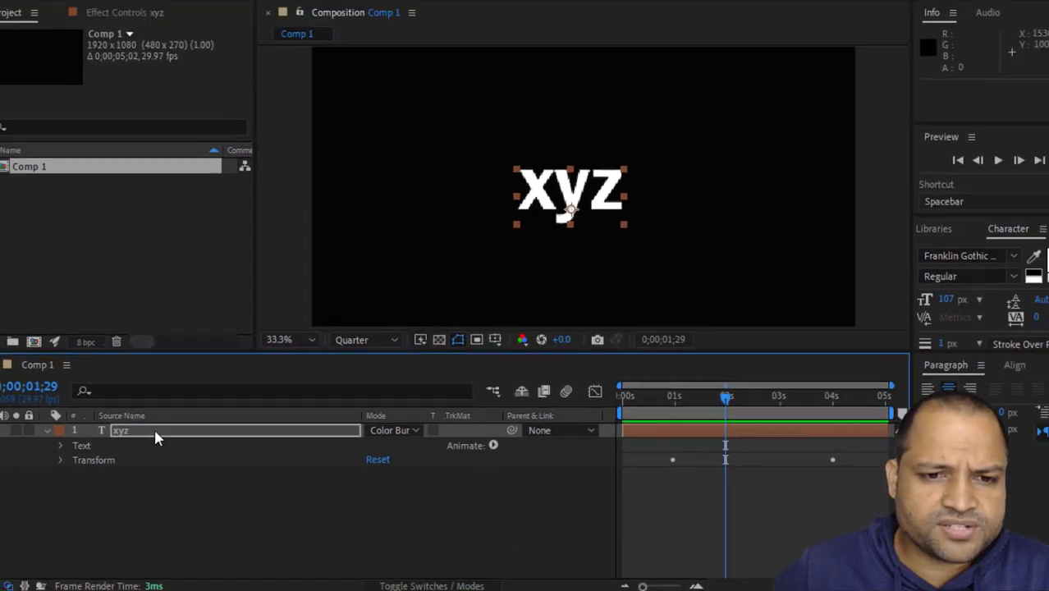
Step: Look through the xyz layer's available options, including Quality, Time, Blending Mode and Effect, without applying any
{"action": "right_click", "coordinate": [124, 351]}
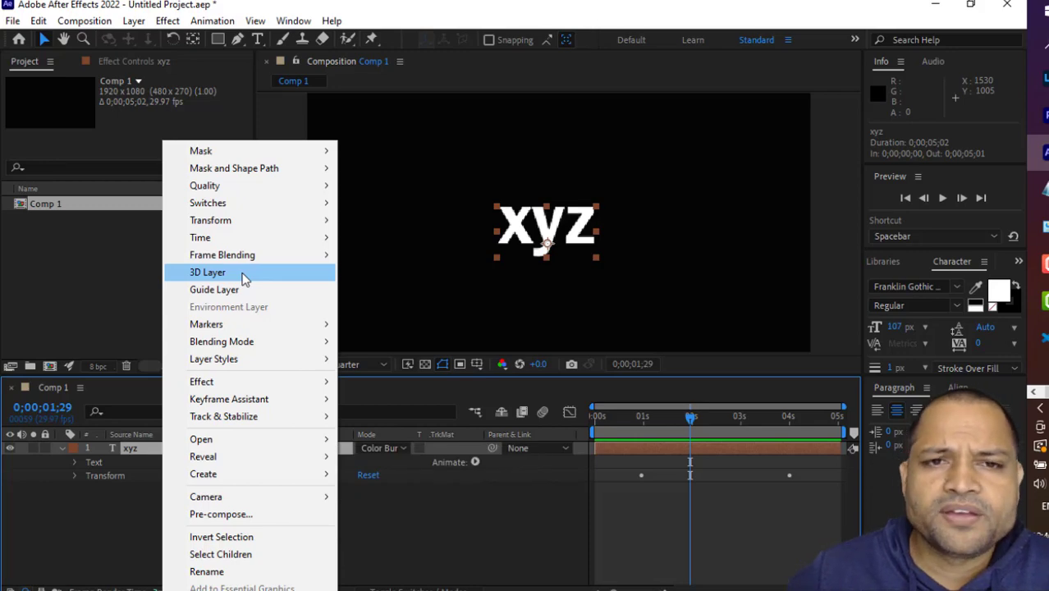
{"action": "mouse_move", "coordinate": [254, 190]}
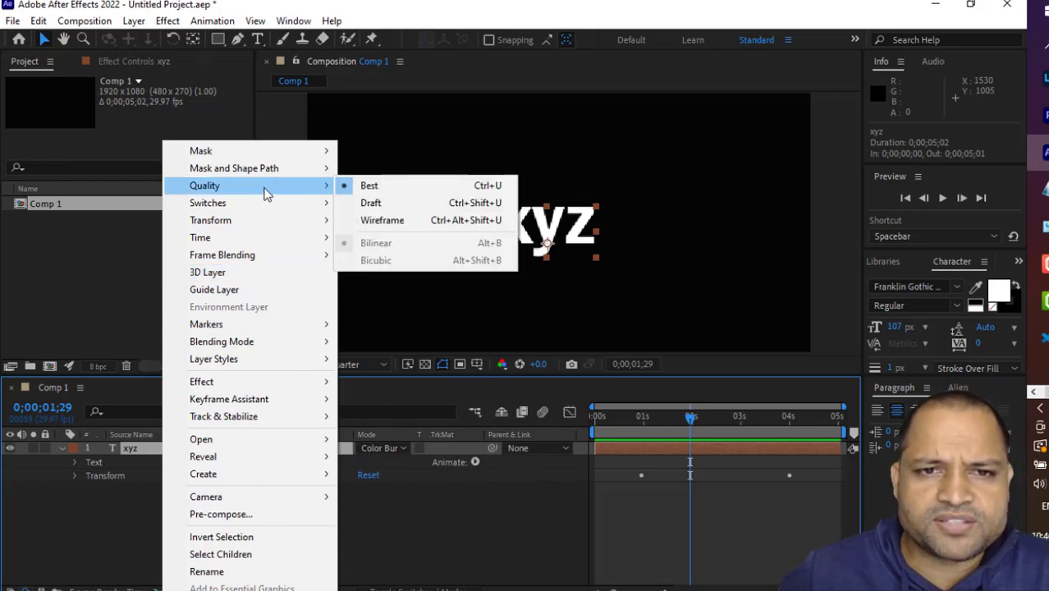
{"action": "mouse_move", "coordinate": [257, 227]}
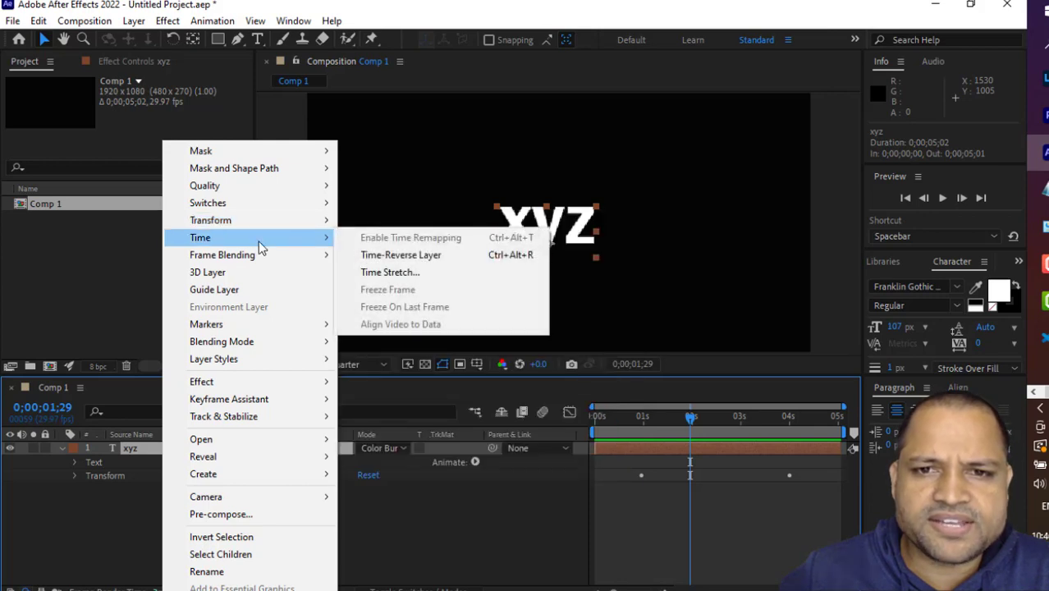
{"action": "mouse_move", "coordinate": [255, 258]}
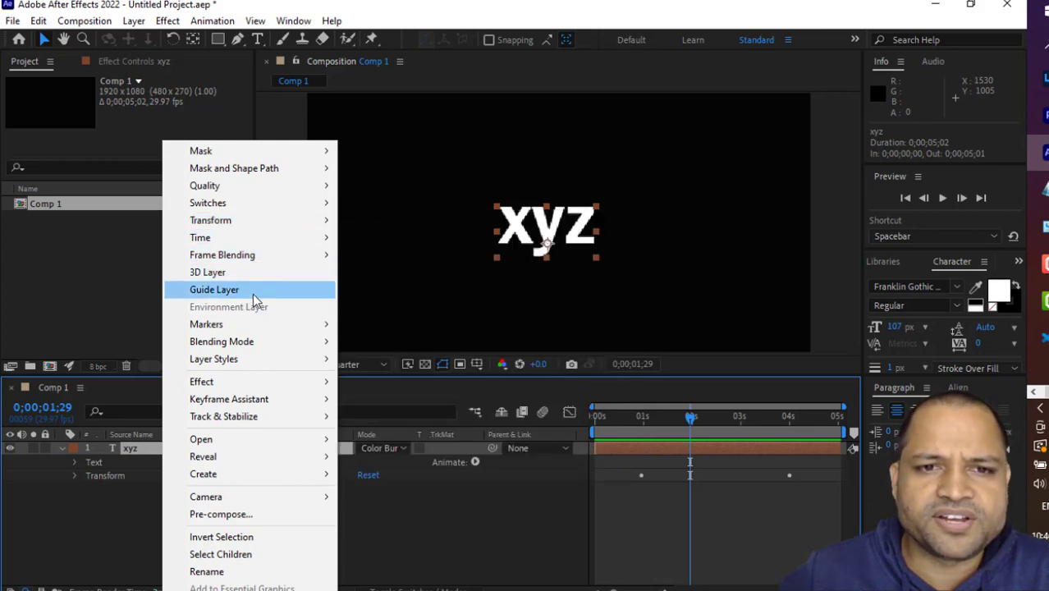
{"action": "mouse_move", "coordinate": [245, 331]}
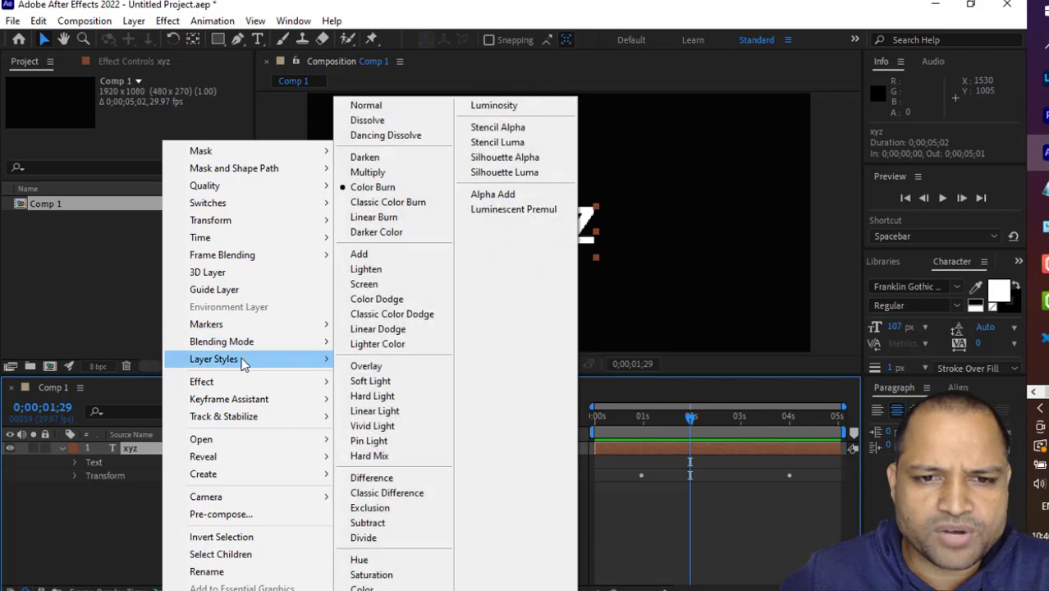
{"action": "mouse_move", "coordinate": [243, 384]}
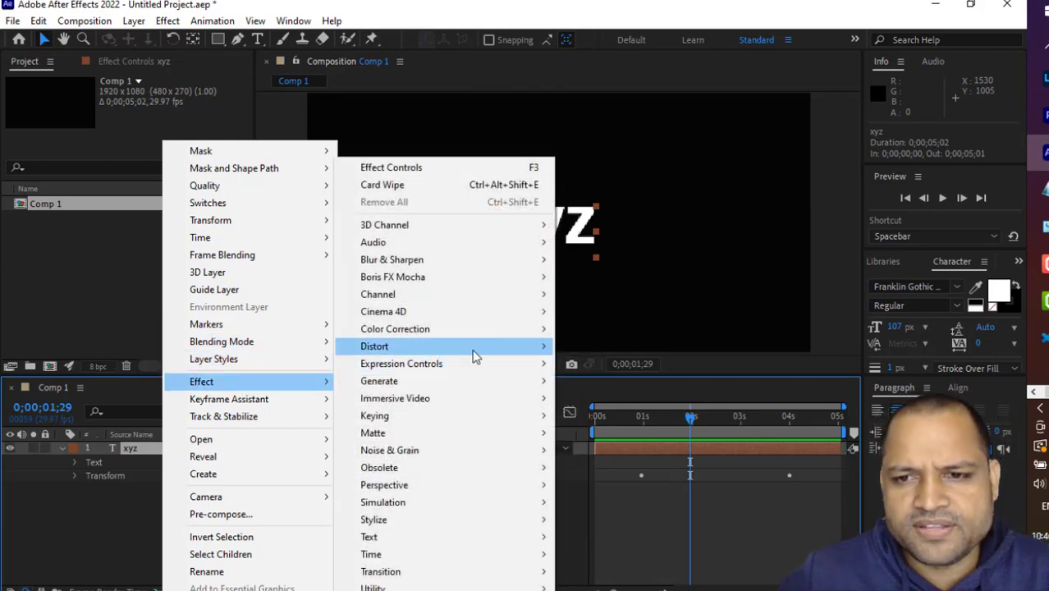
{"action": "mouse_move", "coordinate": [475, 355]}
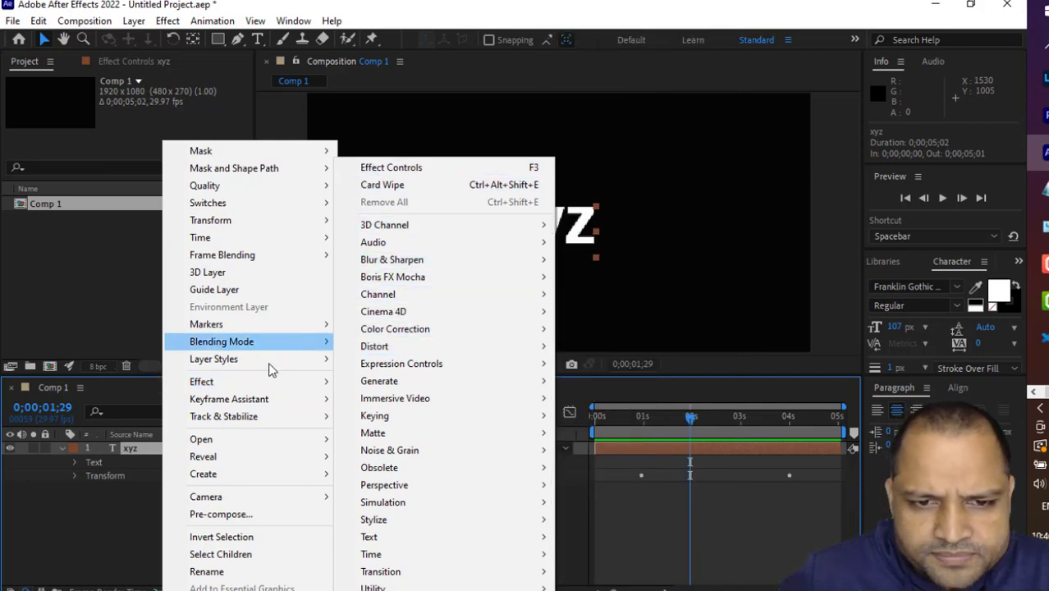
{"action": "mouse_move", "coordinate": [258, 408]}
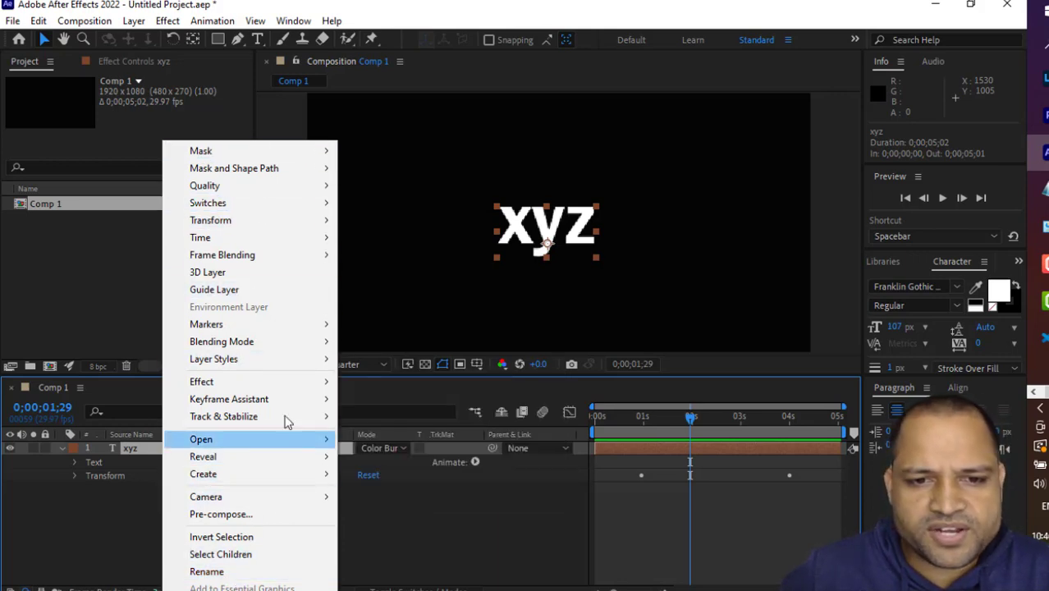
{"action": "left_click", "coordinate": [457, 394]}
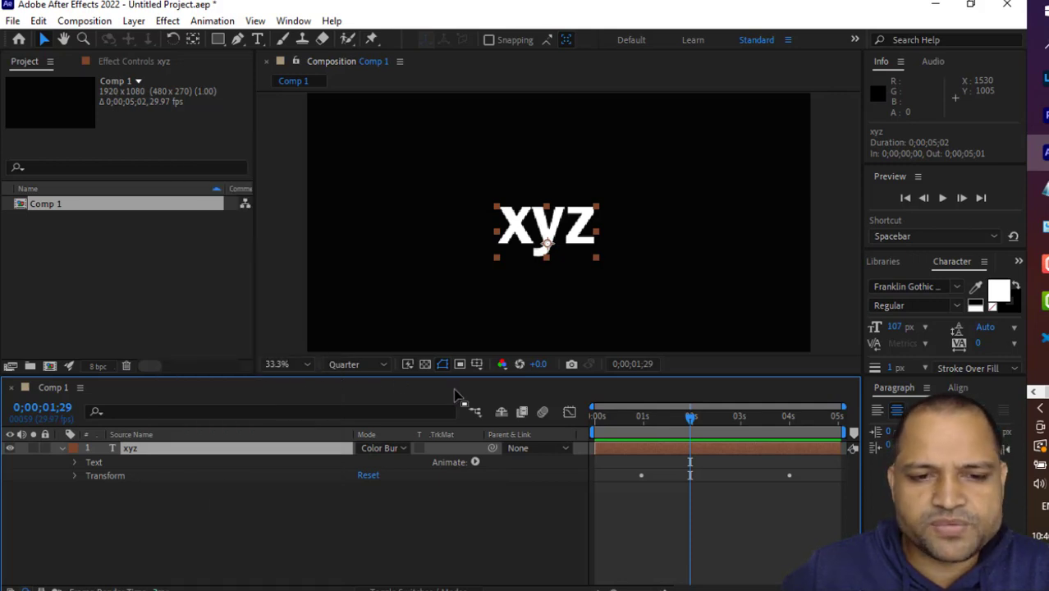
Step: Collapse the xyz layer and add a new shape layer to the composition
{"action": "left_click", "coordinate": [62, 449]}
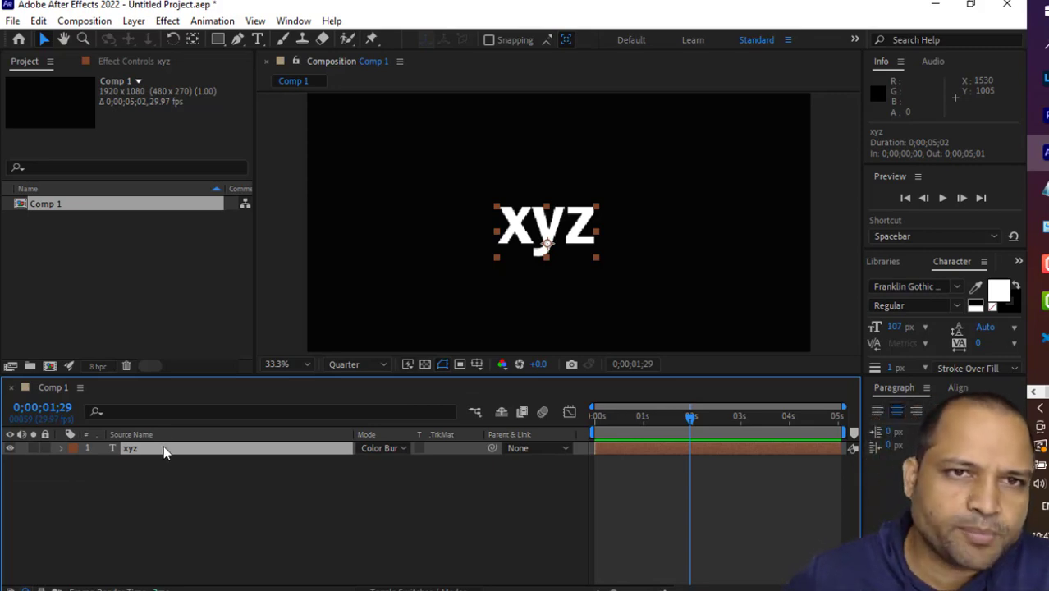
{"action": "left_click", "coordinate": [142, 23]}
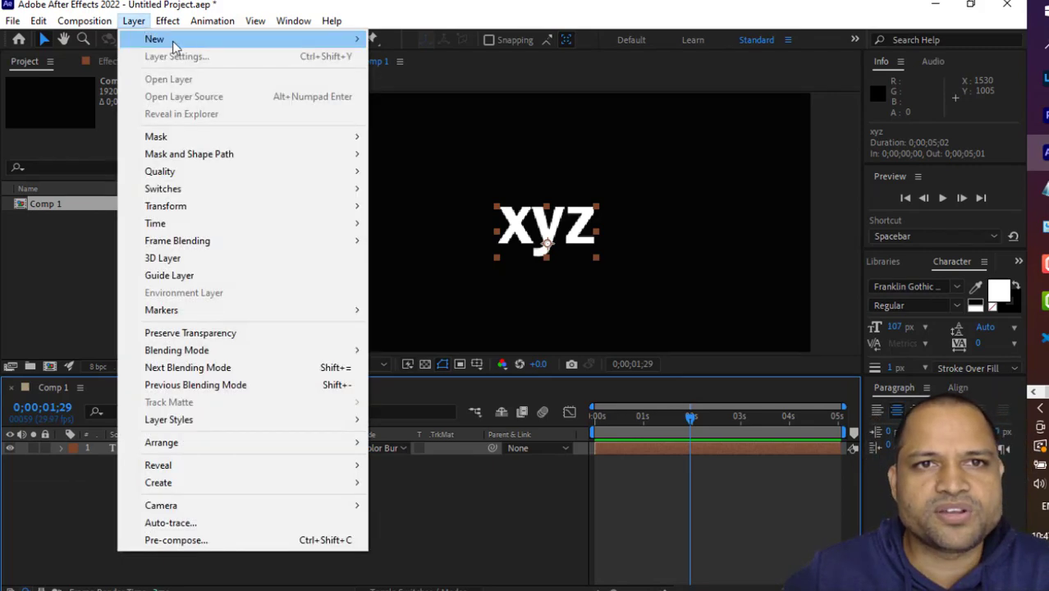
{"action": "mouse_move", "coordinate": [333, 40]}
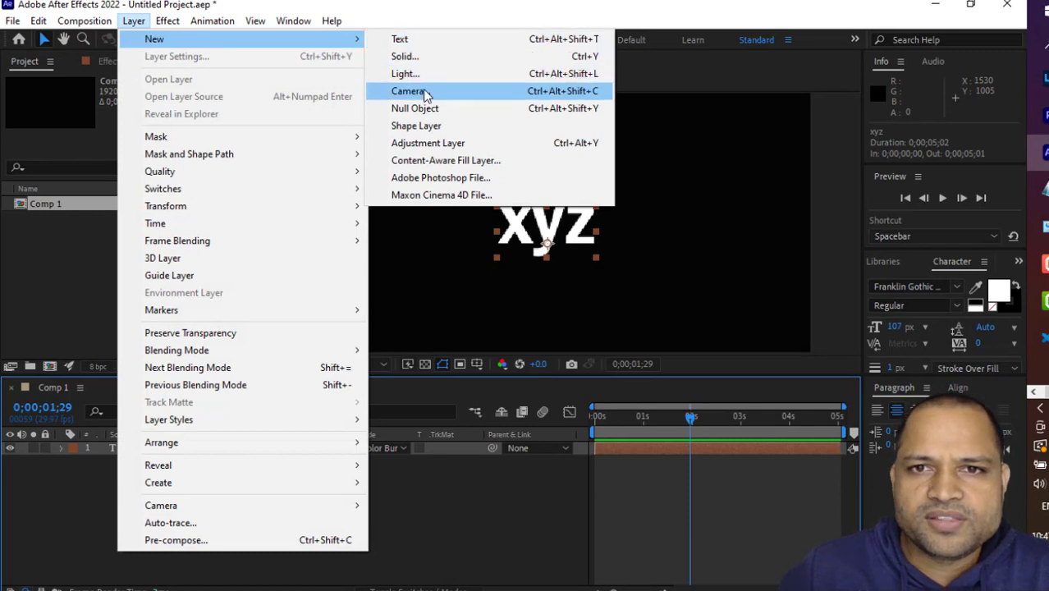
{"action": "left_click", "coordinate": [419, 126]}
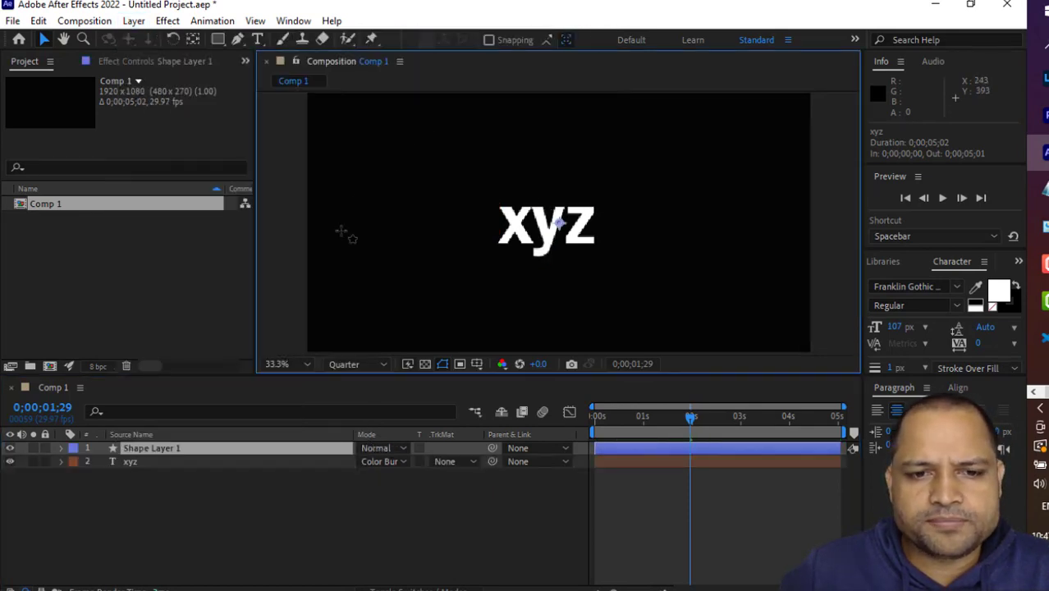
Step: Draw a rectangle about 500 px wide and 186 px high on Shape Layer 1, above the xyz text
{"action": "key", "text": "q"}
{"action": "mouse_move", "coordinate": [481, 134]}
{"action": "left_mouse_down"}
{"action": "mouse_move", "coordinate": [674, 199]}
{"action": "mouse_move", "coordinate": [612, 183]}
{"action": "left_mouse_up"}
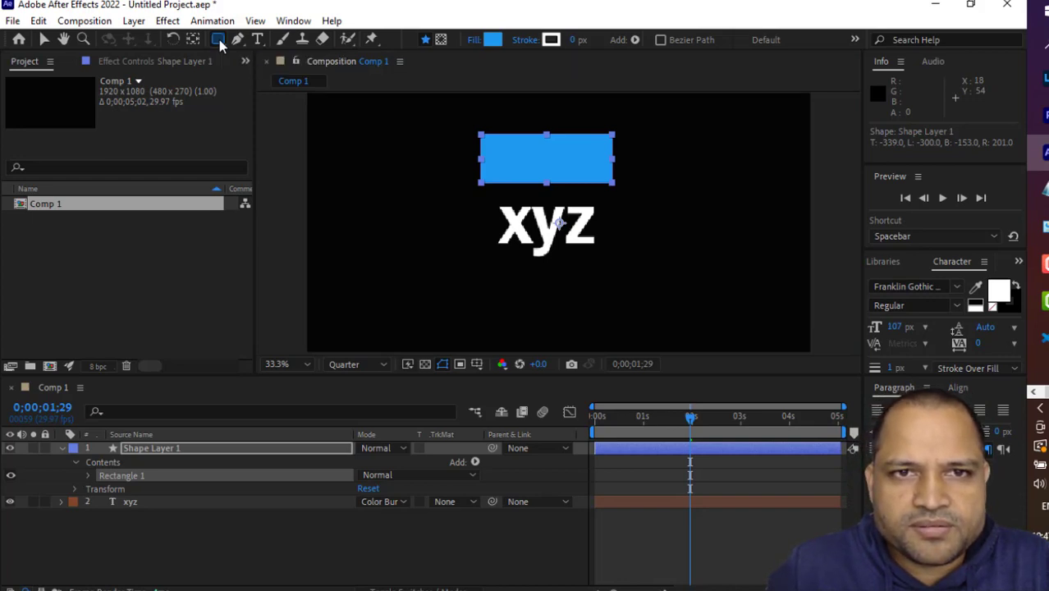
Step: Draw two ellipses on Shape Layer 1, about 435 by 396 px to the left of the xyz text and about 468 by 537 px to its right
{"action": "key", "text": "q"}
{"action": "key", "text": "q"}
{"action": "key", "text": "q"}
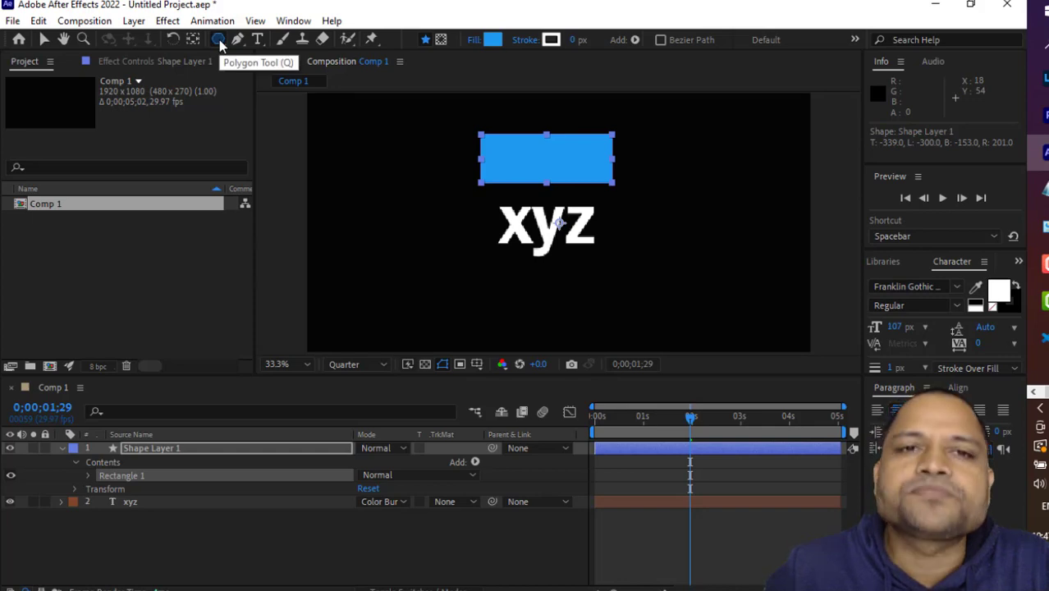
{"action": "key", "text": "q"}
{"action": "key", "text": "q"}
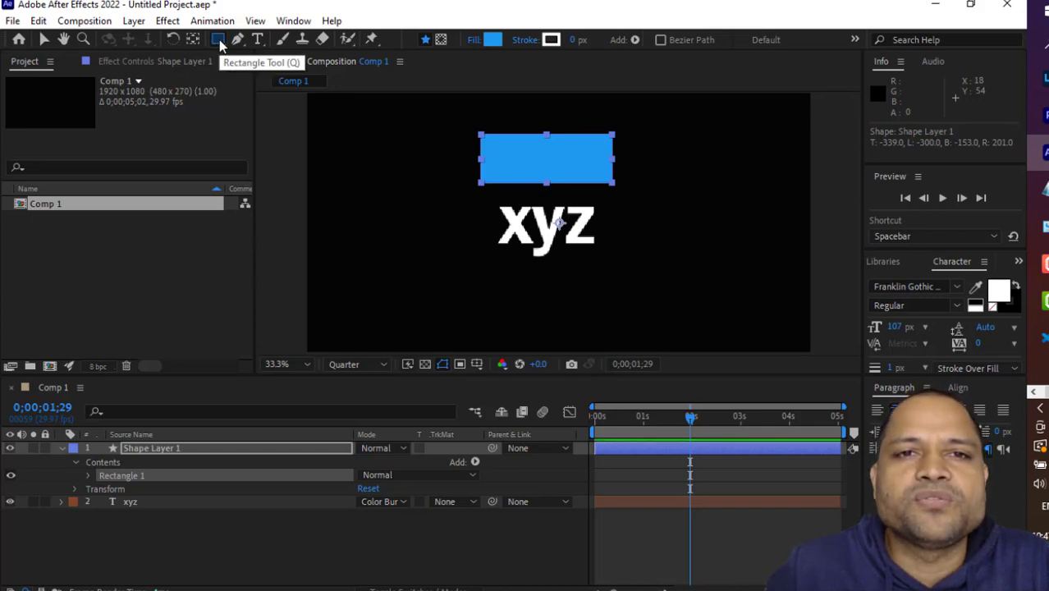
{"action": "key", "text": "q"}
{"action": "key", "text": "q"}
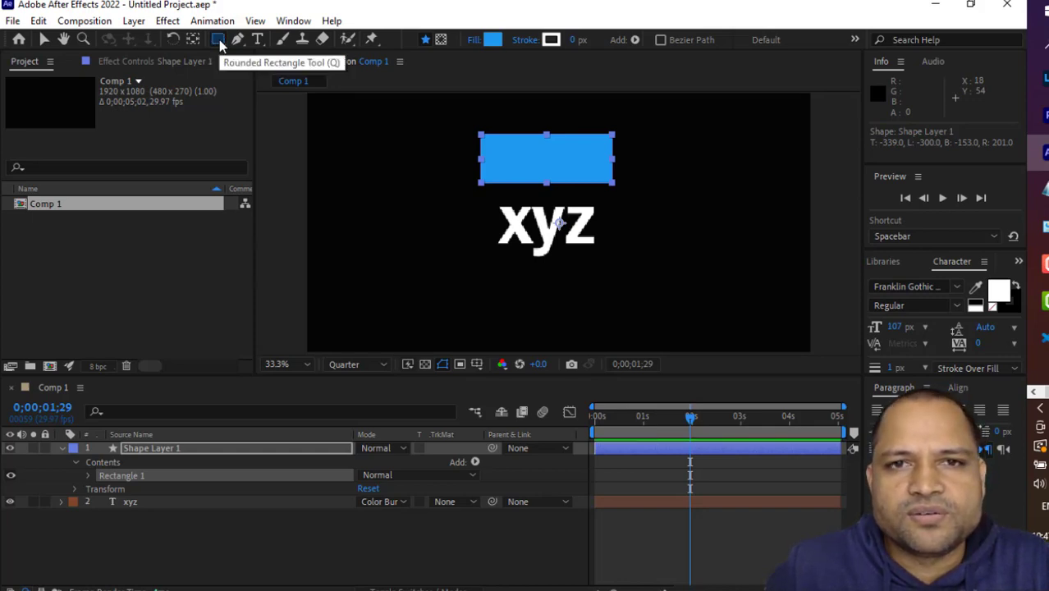
{"action": "left_click_drag", "start_coordinate": [351, 212], "coordinate": [465, 318]}
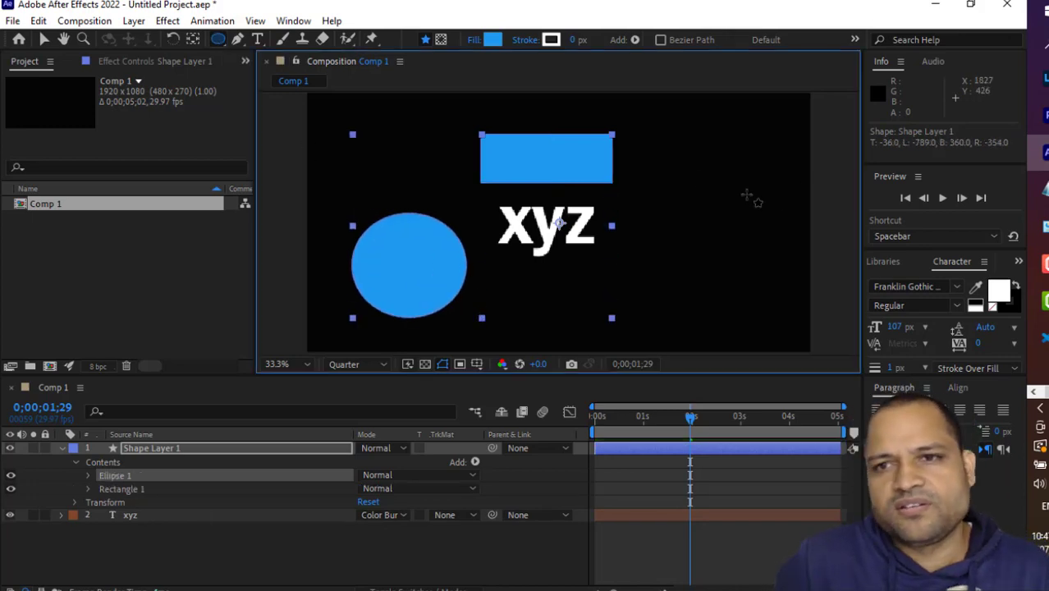
{"action": "left_click_drag", "start_coordinate": [678, 158], "coordinate": [800, 299]}
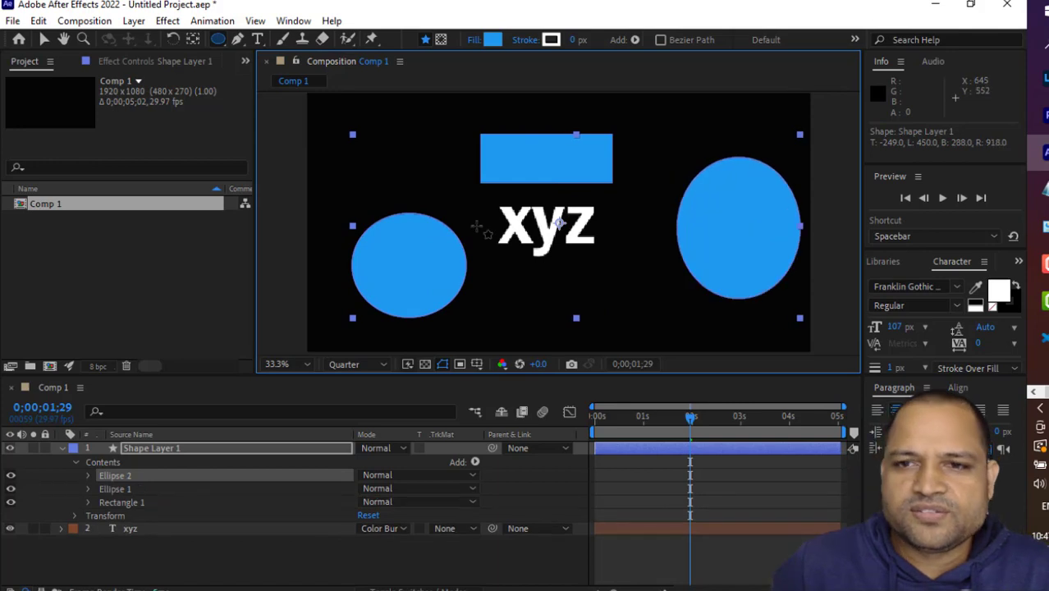
Step: Review the shapes in Shape Layer 1's Contents and its Transform properties, leaving both groups collapsed
{"action": "left_click", "coordinate": [61, 448]}
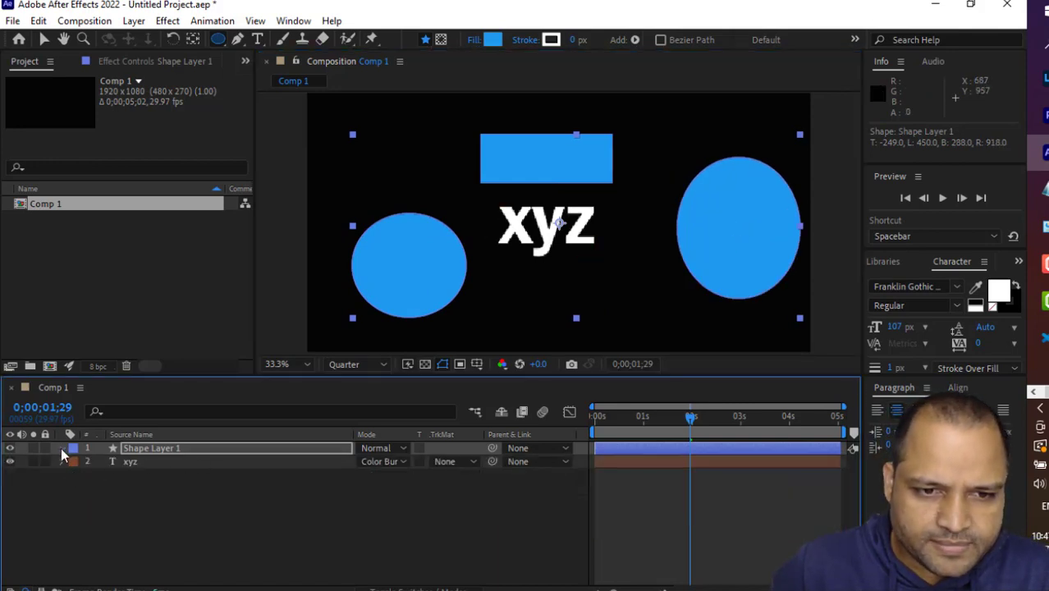
{"action": "left_click", "coordinate": [62, 448]}
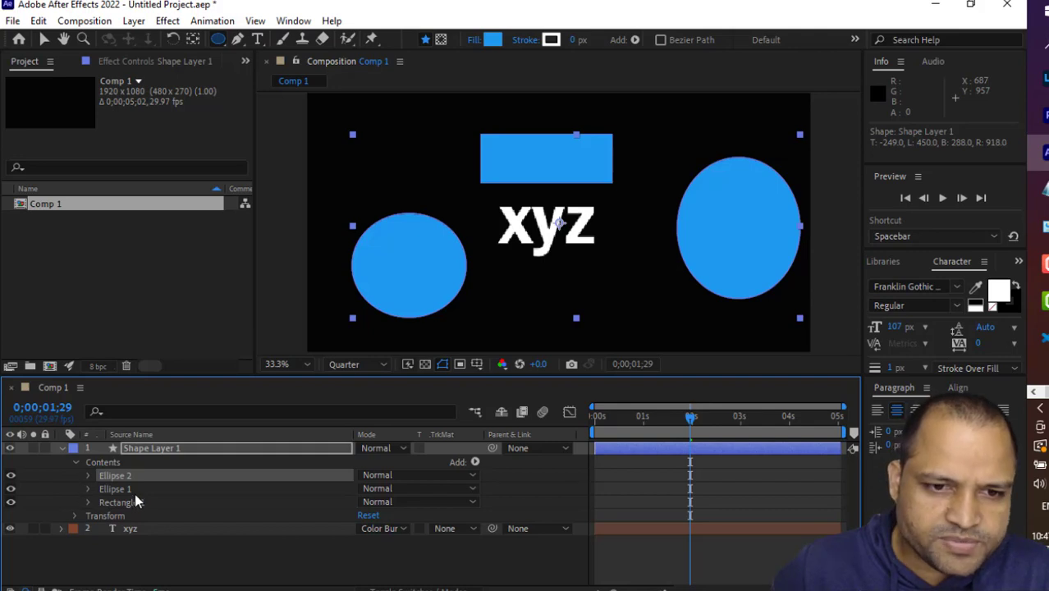
{"action": "left_click", "coordinate": [76, 463]}
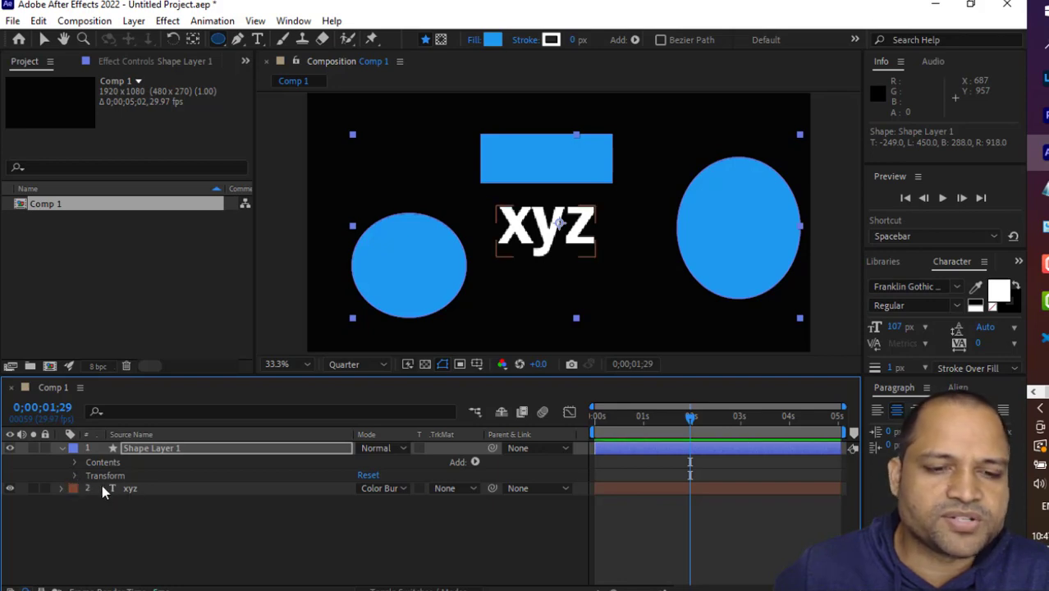
{"action": "left_click", "coordinate": [74, 476]}
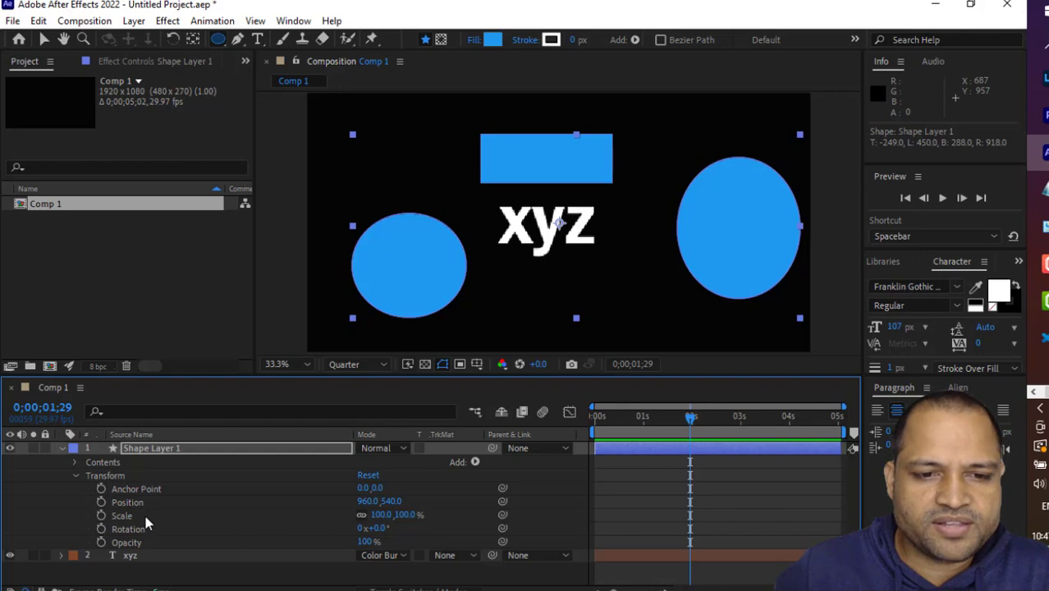
{"action": "left_click", "coordinate": [74, 476]}
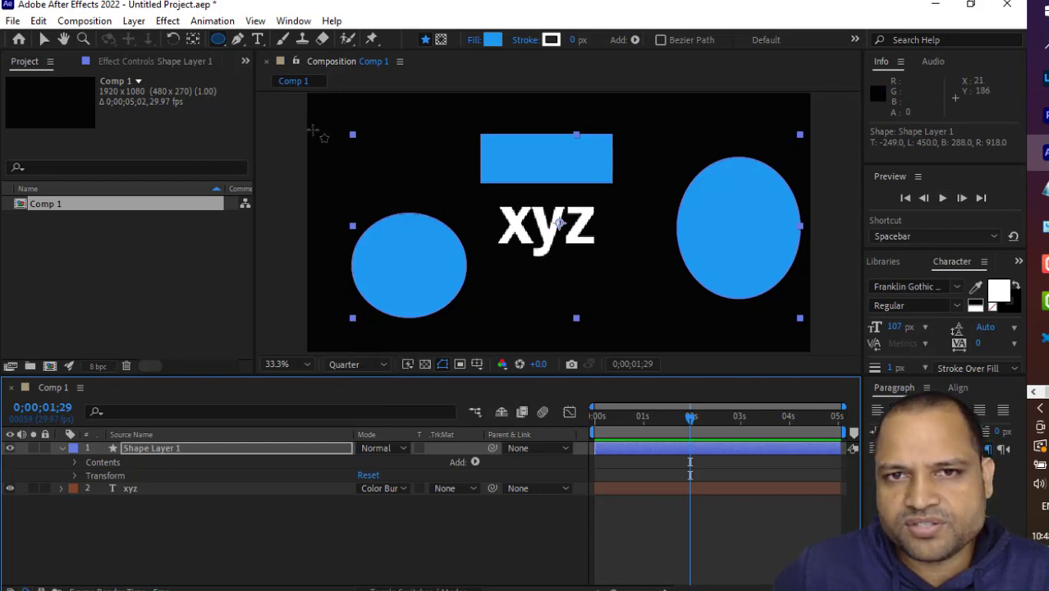
{"action": "left_click", "coordinate": [354, 366]}
{"action": "left_click", "coordinate": [438, 392]}
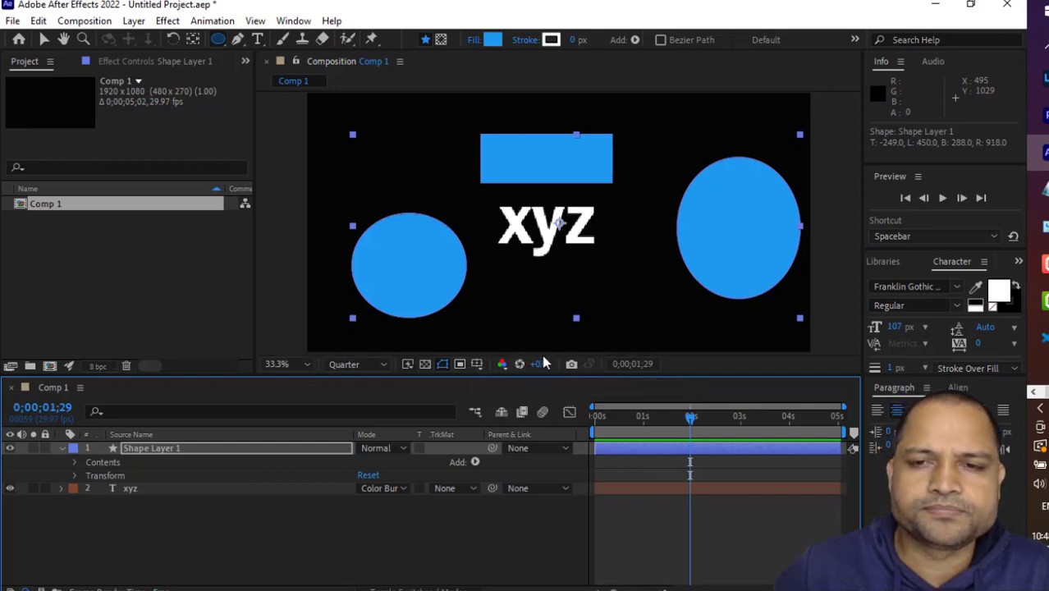
{"action": "left_click", "coordinate": [738, 363]}
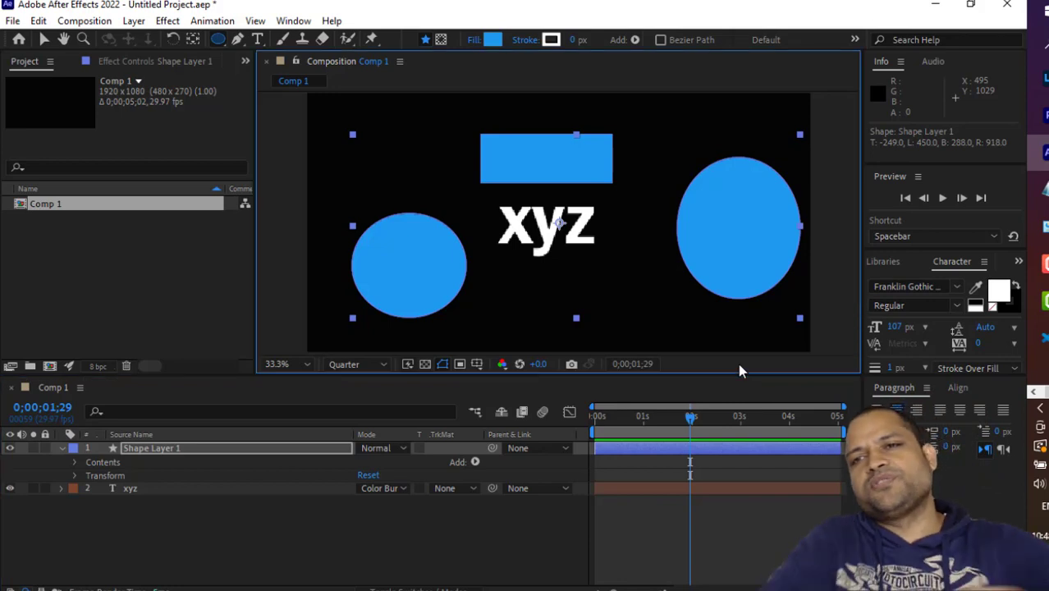